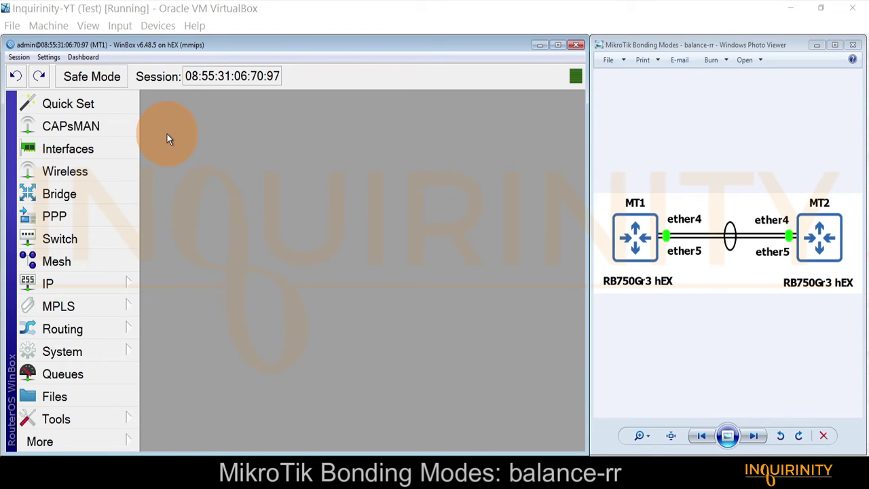
pyautogui.click(110, 349)
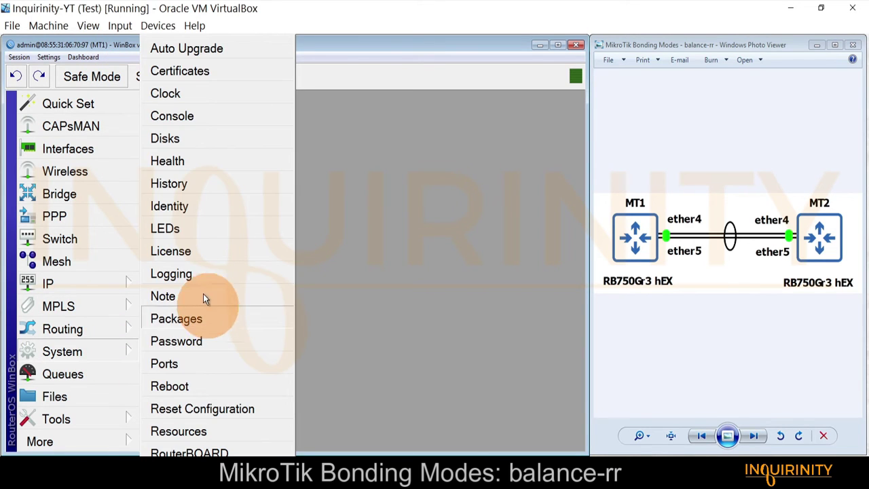
pyautogui.click(197, 432)
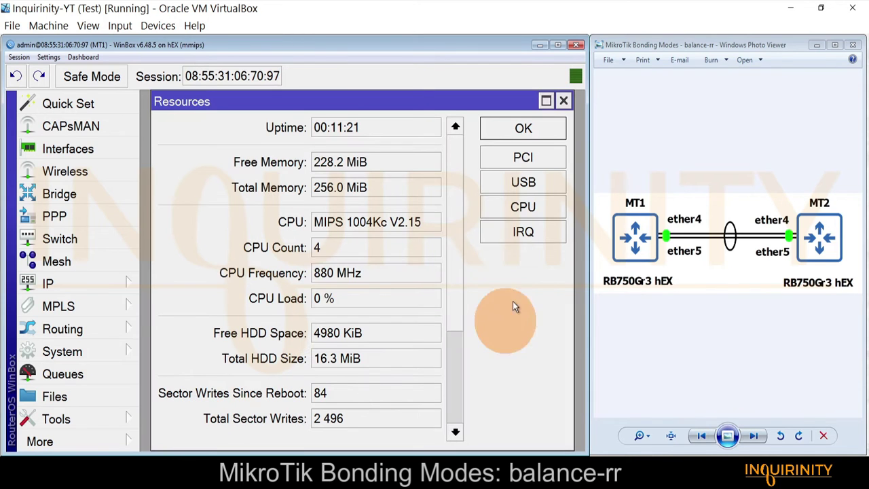
pyautogui.moveTo(458, 212); pyautogui.dragTo(467, 389)
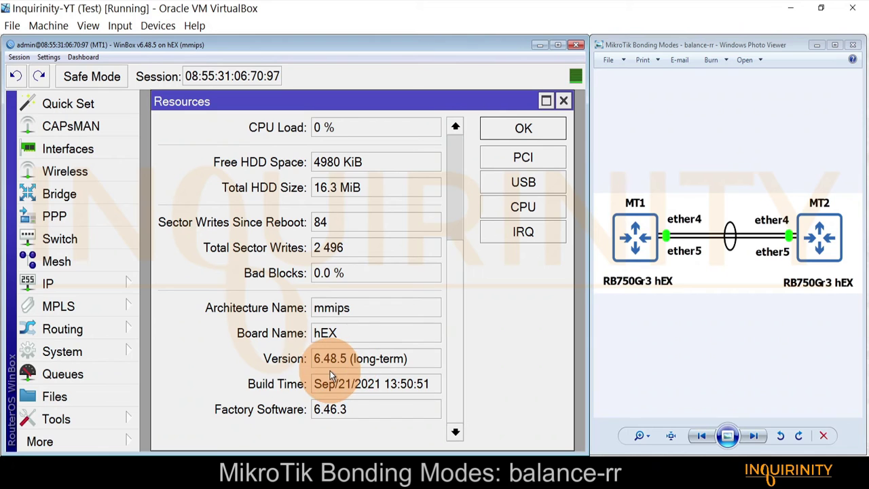
pyautogui.press('Escape')
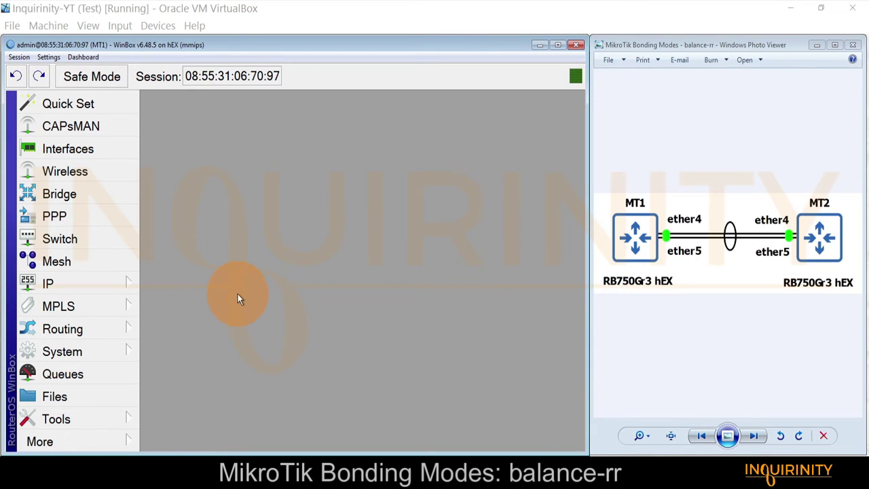
pyautogui.click(76, 289)
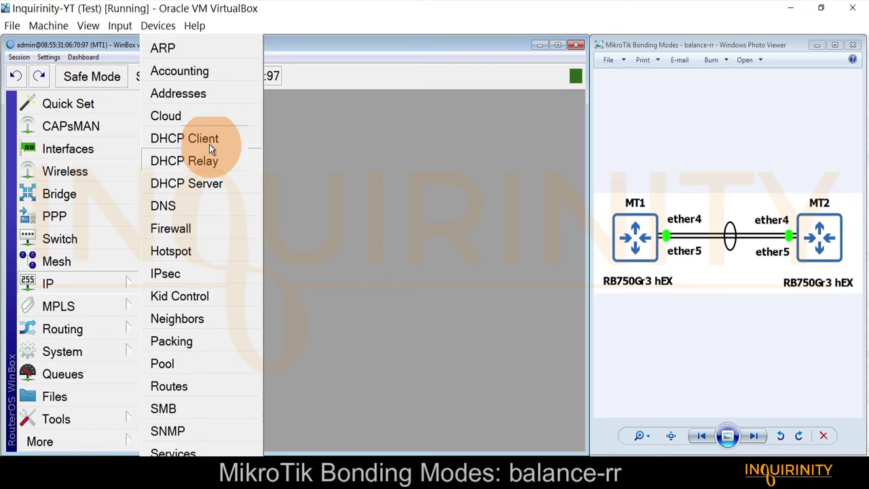
pyautogui.click(195, 100)
pyautogui.click(575, 100)
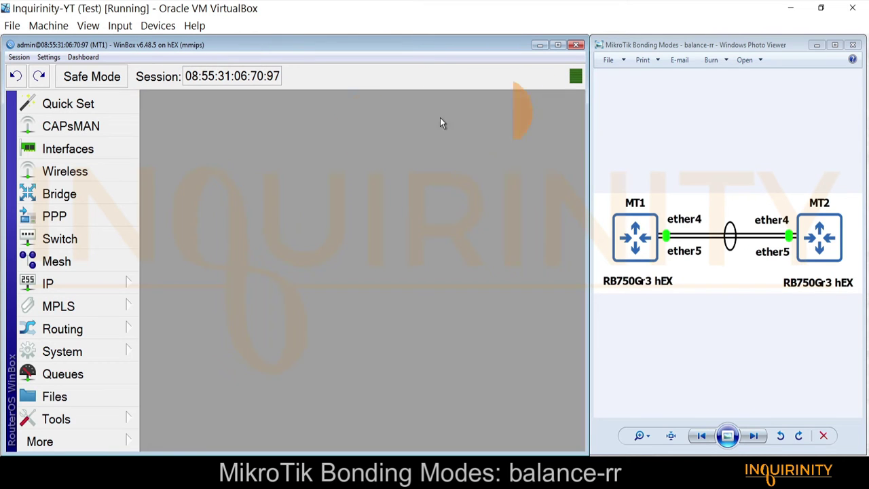
pyautogui.click(81, 197)
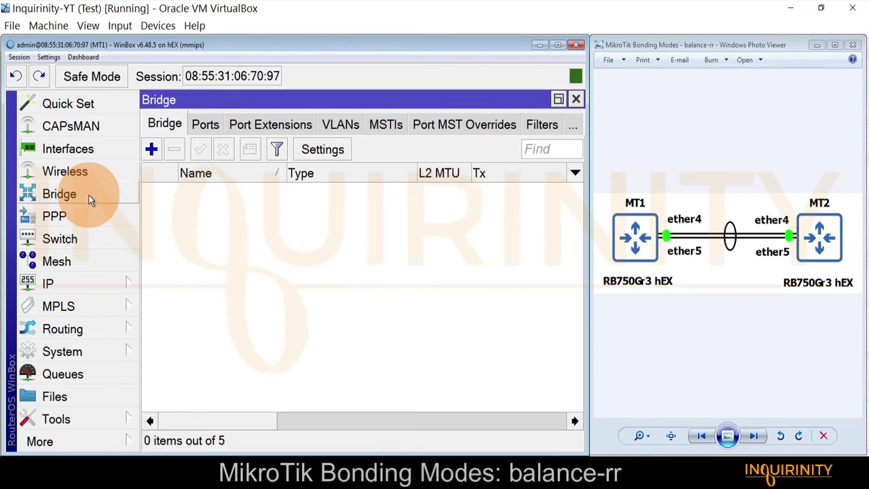
pyautogui.click(206, 124)
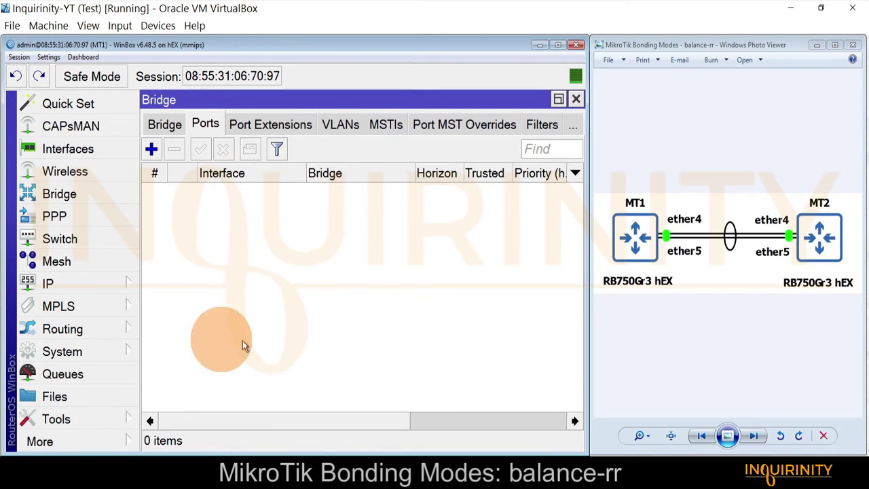
pyautogui.click(575, 100)
pyautogui.click(115, 288)
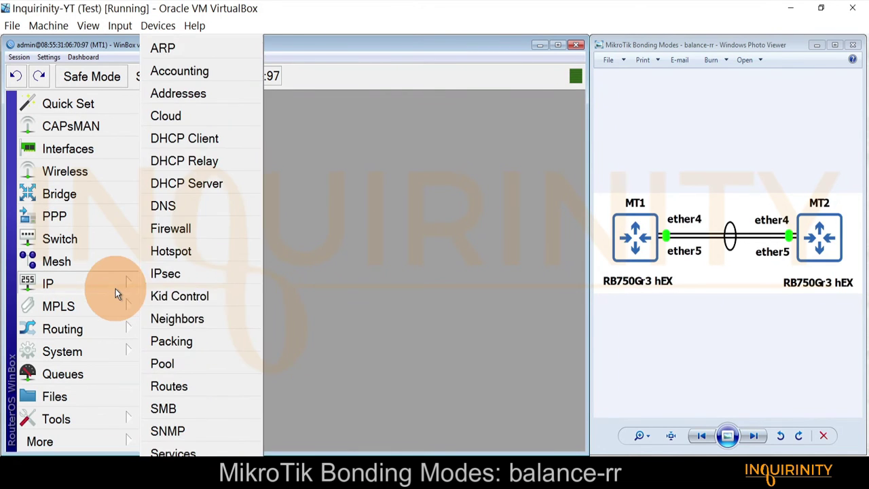
pyautogui.click(208, 228)
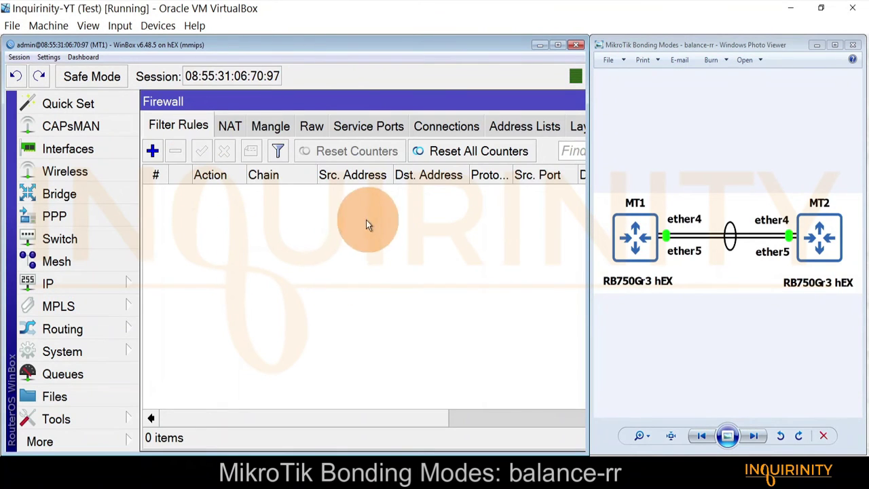
pyautogui.click(231, 127)
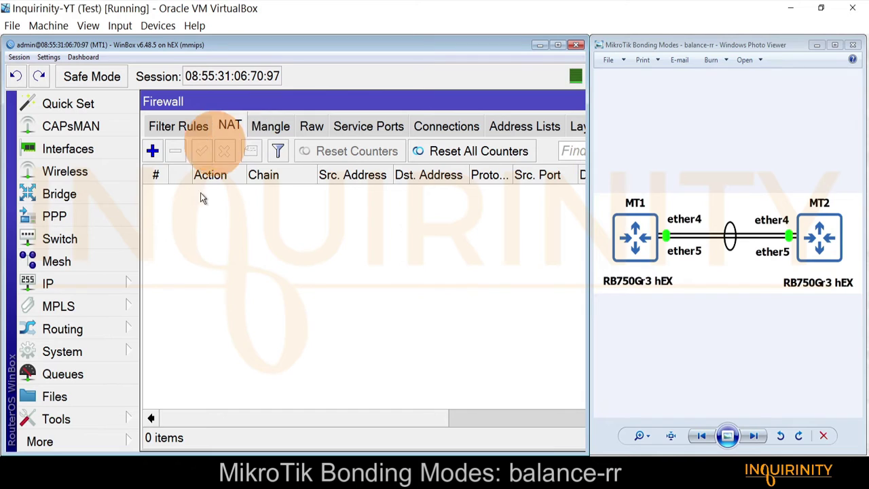
pyautogui.doubleClick(548, 101)
pyautogui.click(576, 100)
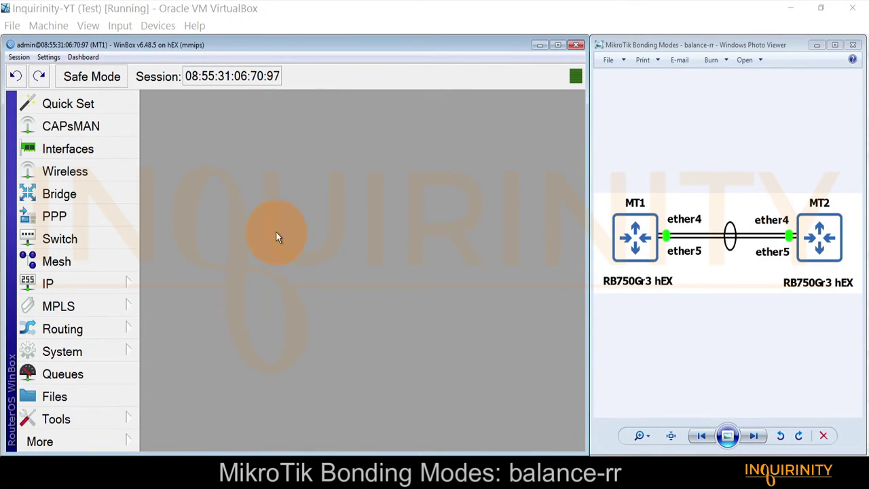
# - Show MT1's interfaces and point out ether2 (management), ether3 (CRS link), and demo ports ether4 and ether5
pyautogui.click(65, 151)
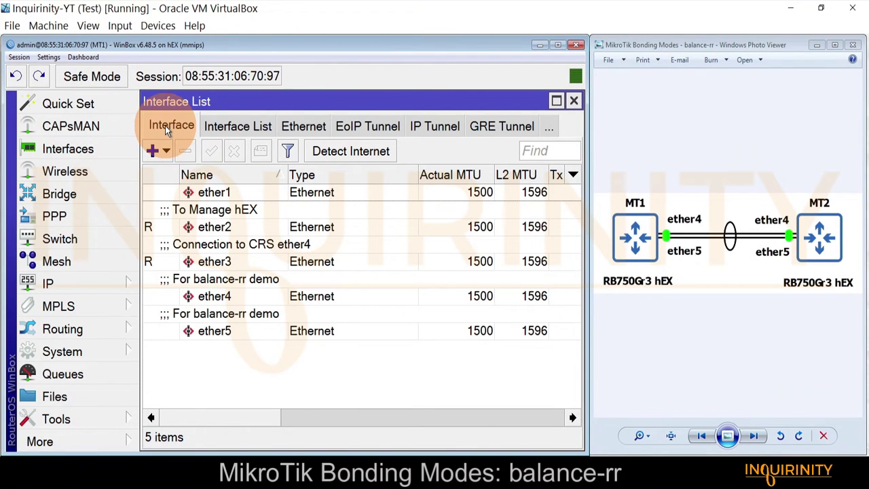
pyautogui.click(235, 228)
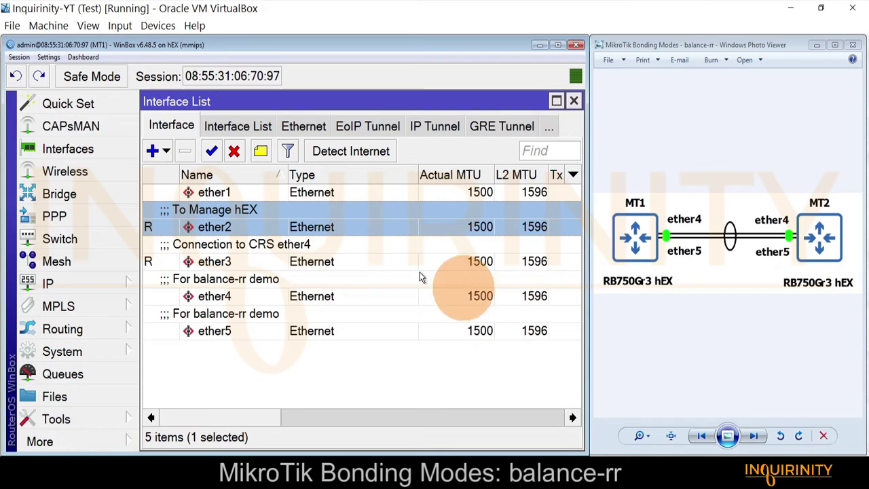
pyautogui.click(211, 259)
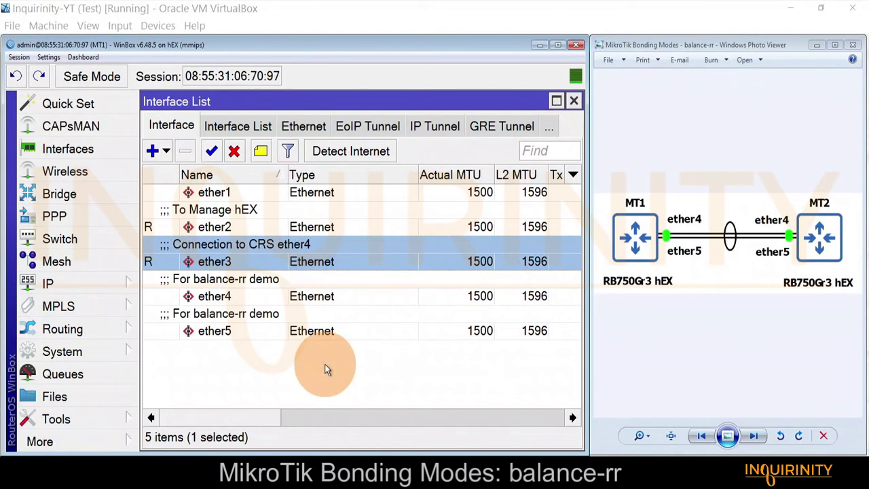
pyautogui.click(203, 297)
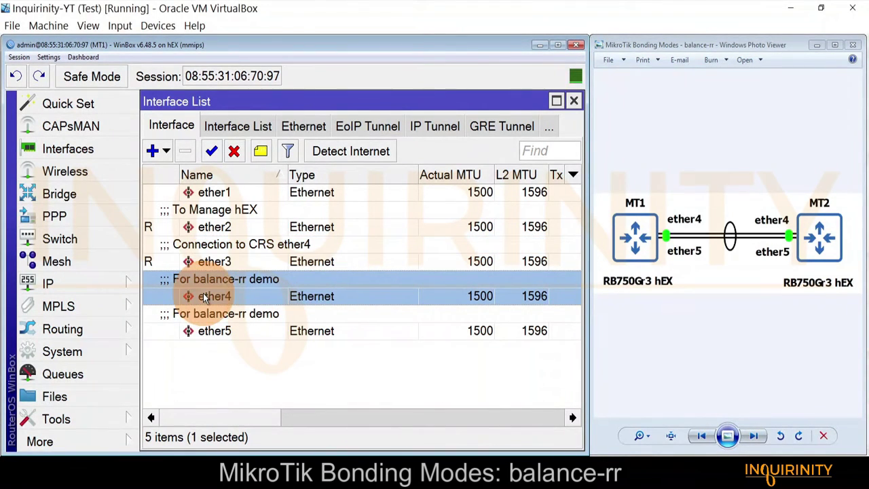
pyautogui.click(210, 334)
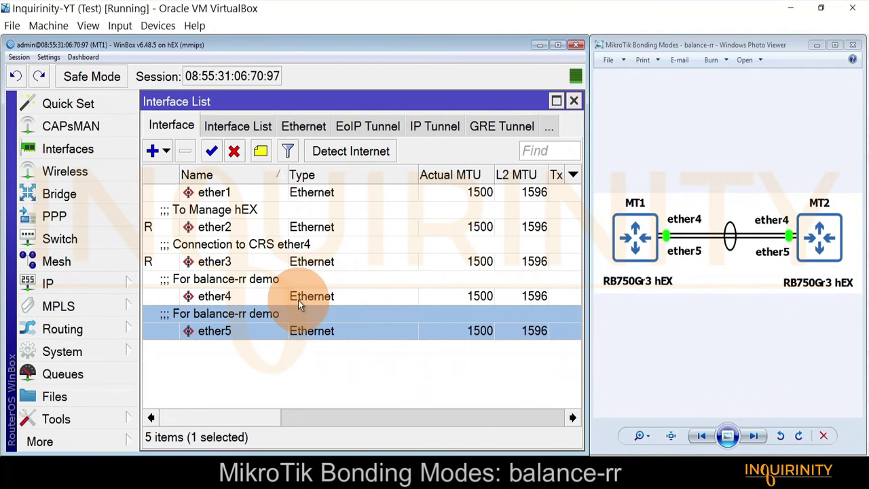
pyautogui.keyDown('ctrl'); pyautogui.click(306, 336); pyautogui.keyUp('ctrl')
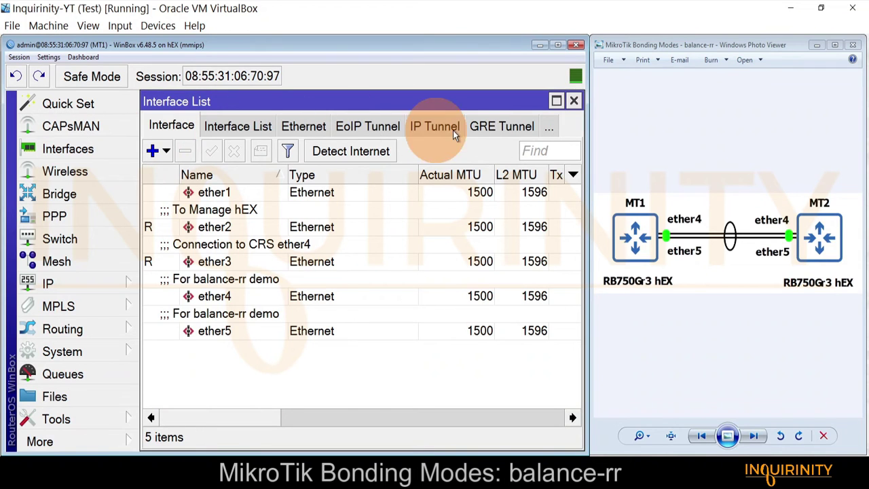
# - Switch the Interface List to the Bonding category and add a new bonding1 interface
pyautogui.click(548, 128)
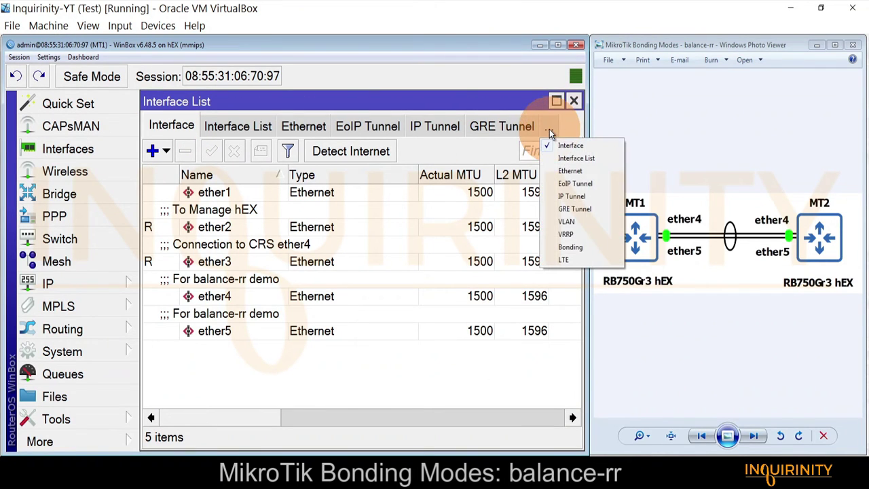
pyautogui.click(578, 250)
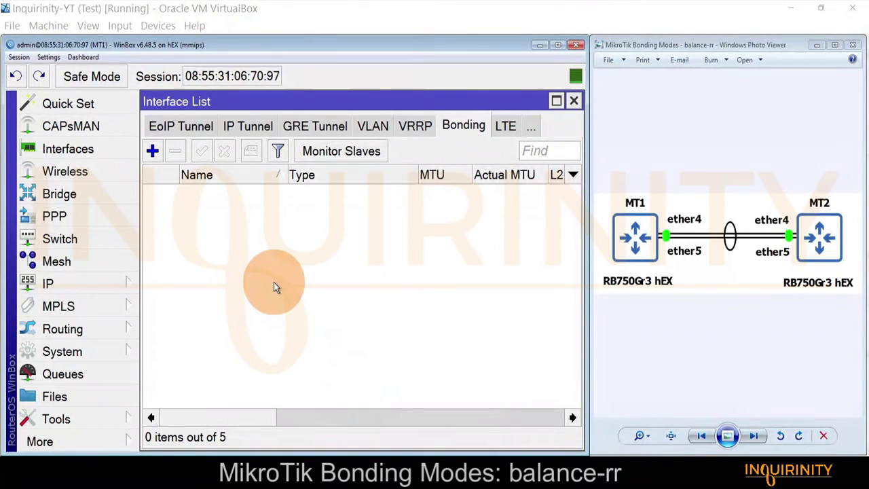
pyautogui.click(152, 151)
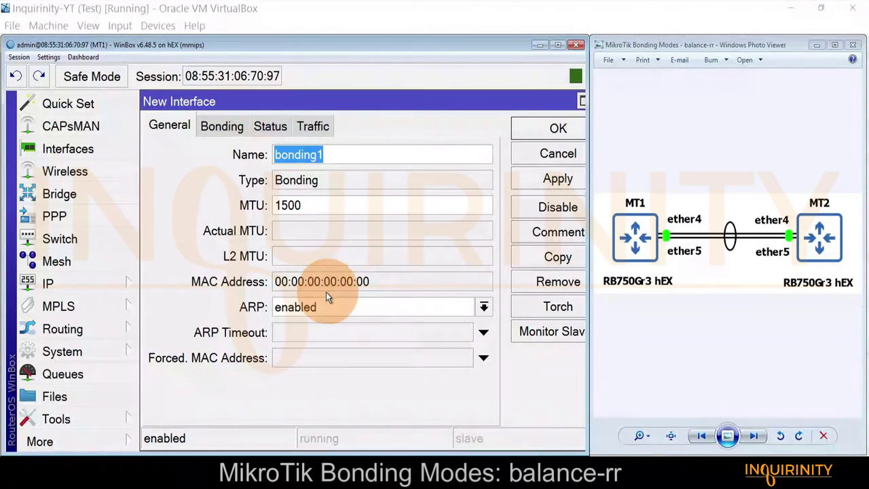
# - On the Bonding tab, set ether4 and ether5 as the bond's two slave ports
pyautogui.click(219, 127)
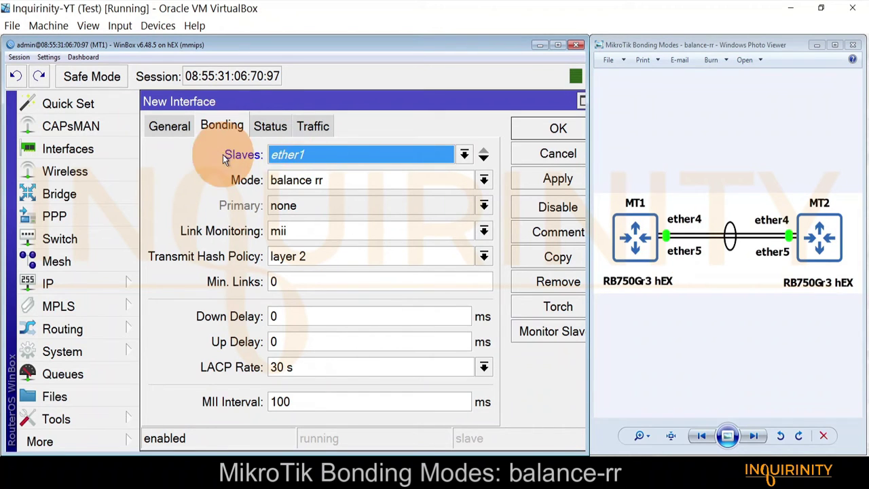
pyautogui.click(463, 157)
pyautogui.click(315, 216)
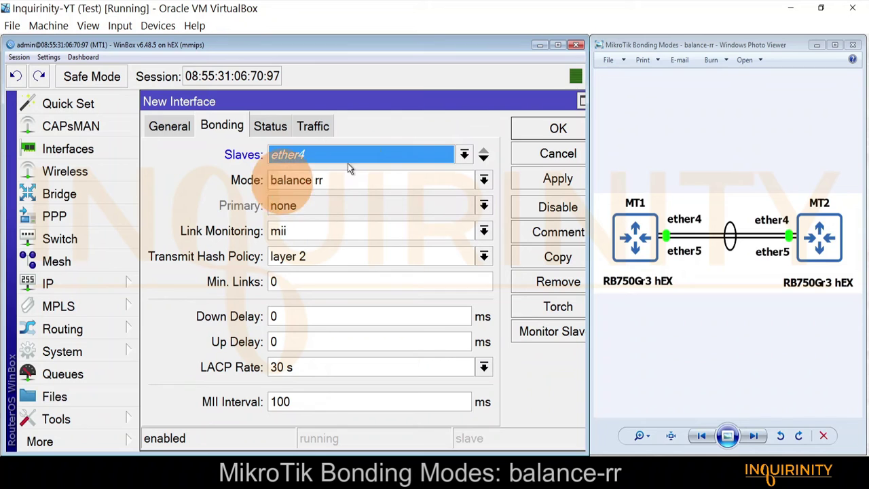
pyautogui.click(484, 158)
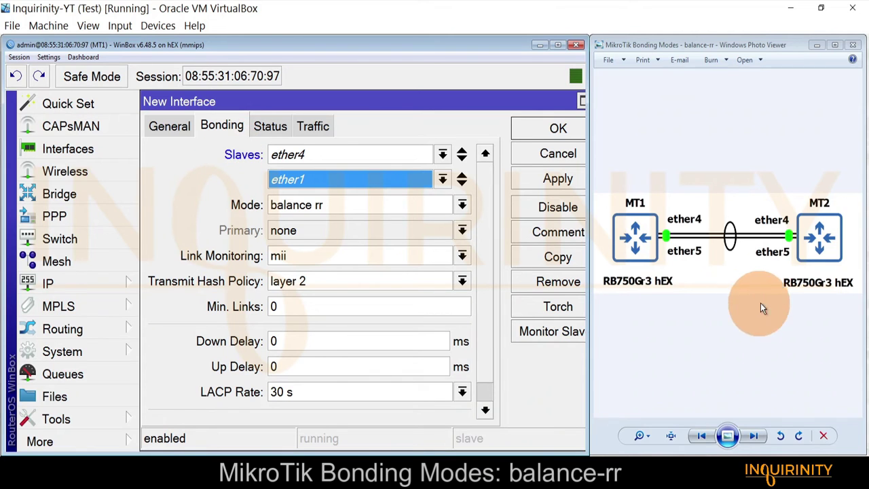
pyautogui.click(443, 179)
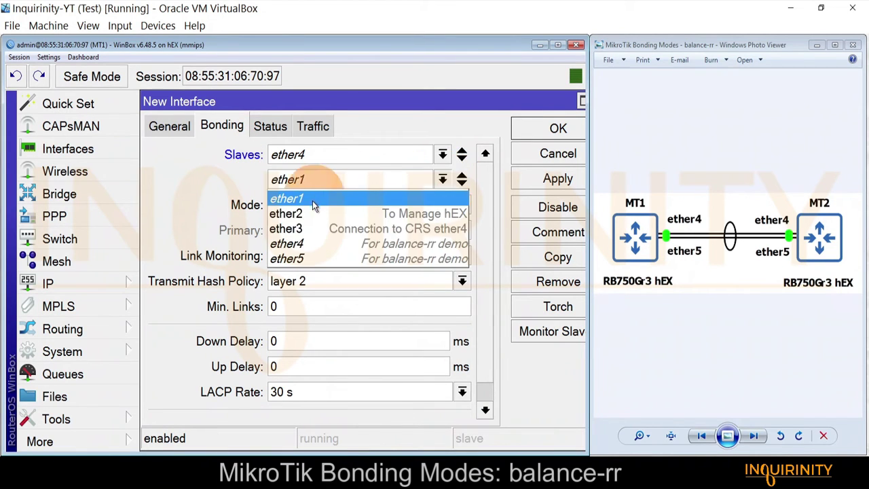
pyautogui.click(314, 256)
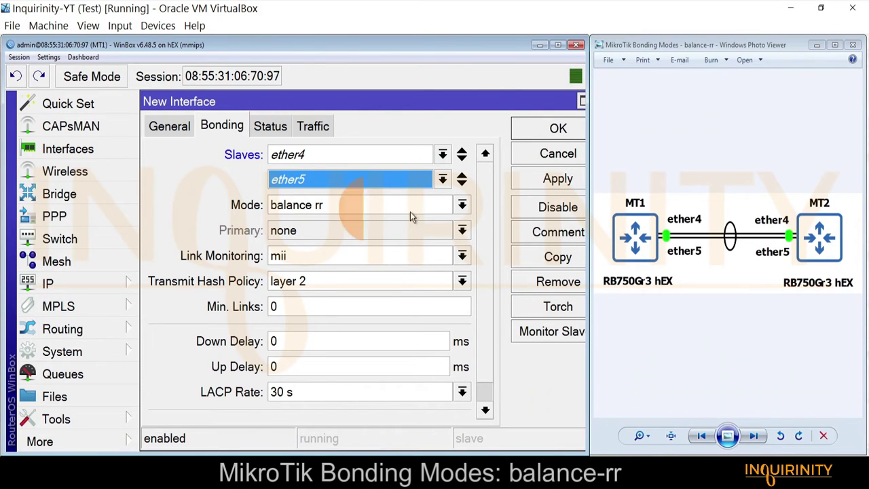
pyautogui.click(462, 205)
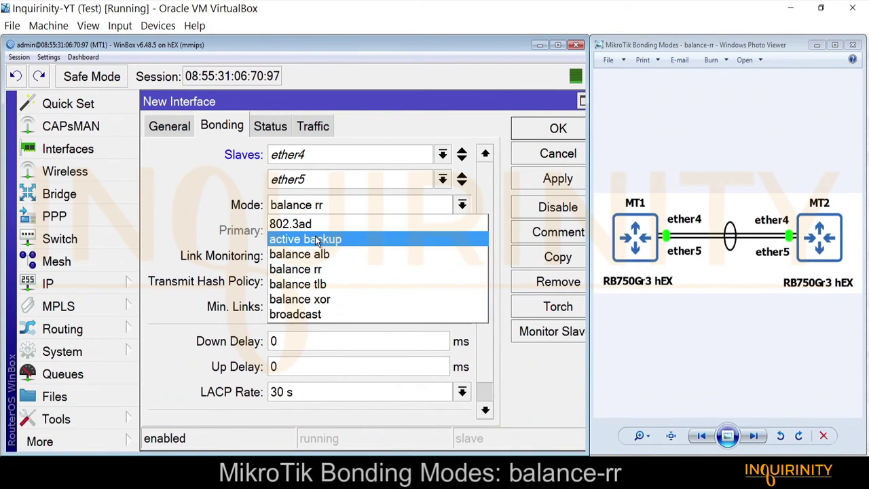
# - Keep balance rr mode with mii link monitoring, review the settings, and confirm bonding1 with OK
pyautogui.click(285, 270)
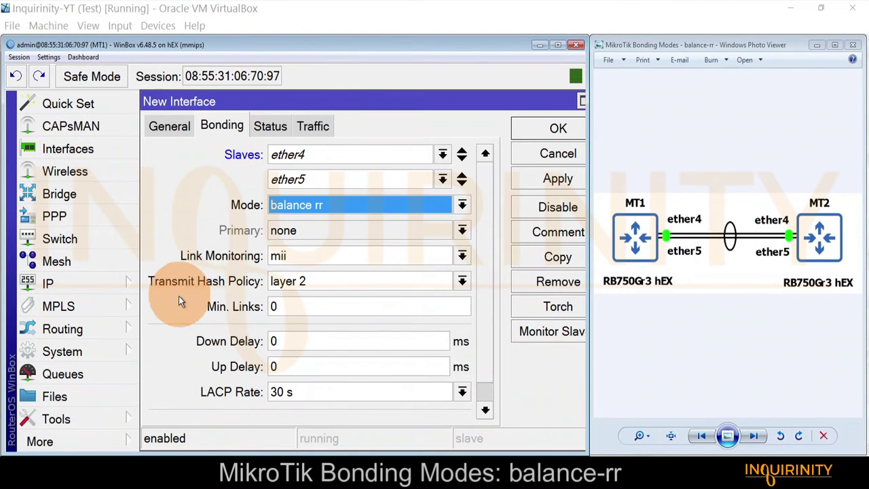
pyautogui.scroll(-1, 487, 355)
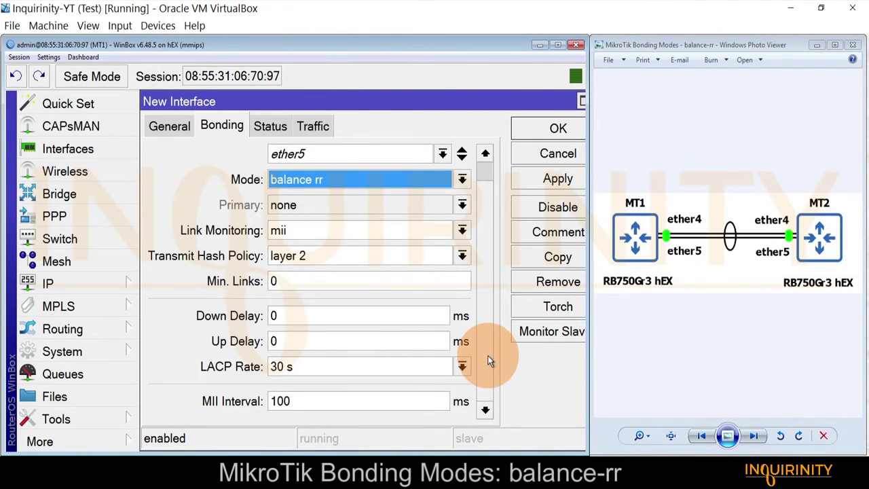
pyautogui.scroll(1, 487, 355)
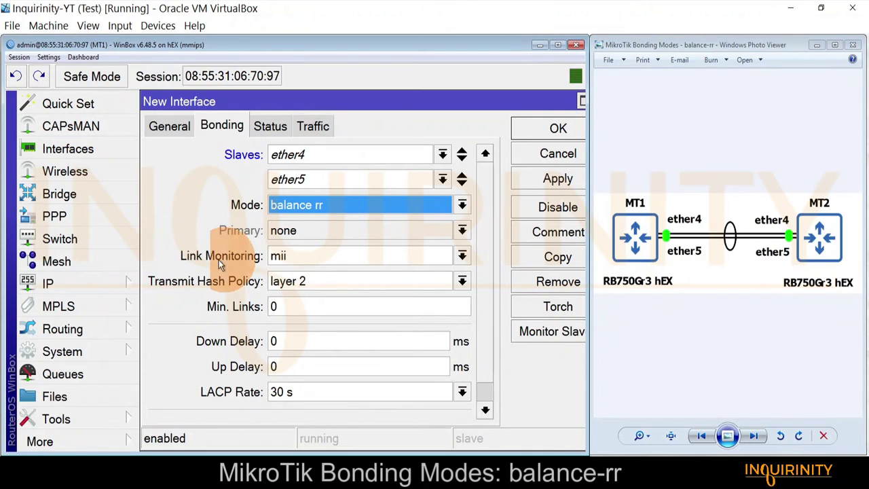
pyautogui.scroll(-1, 484, 326)
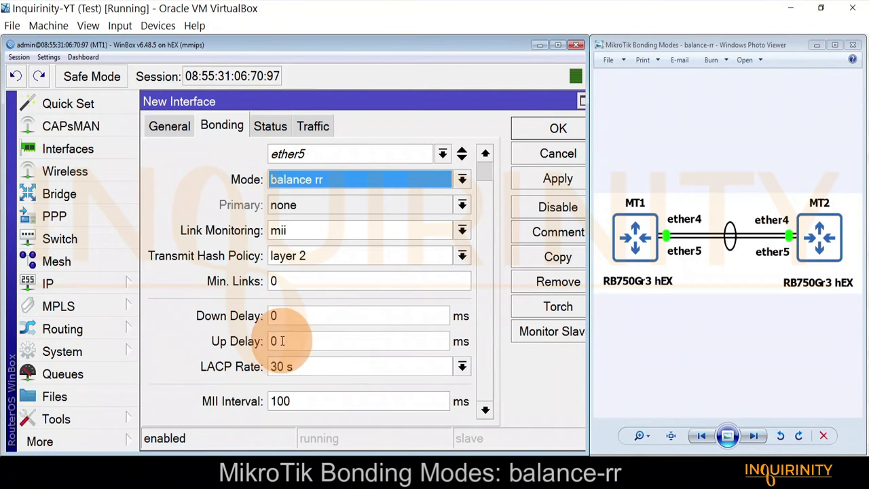
pyautogui.scroll(1, 485, 217)
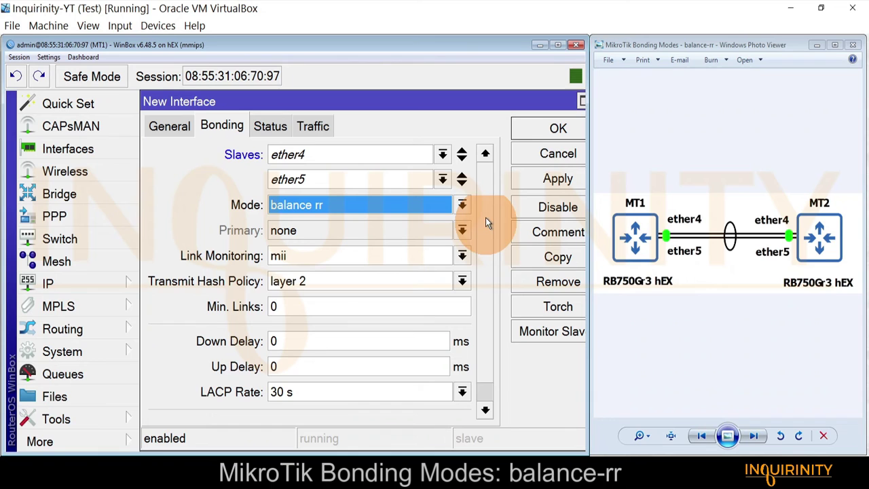
pyautogui.scroll(-1, 492, 258)
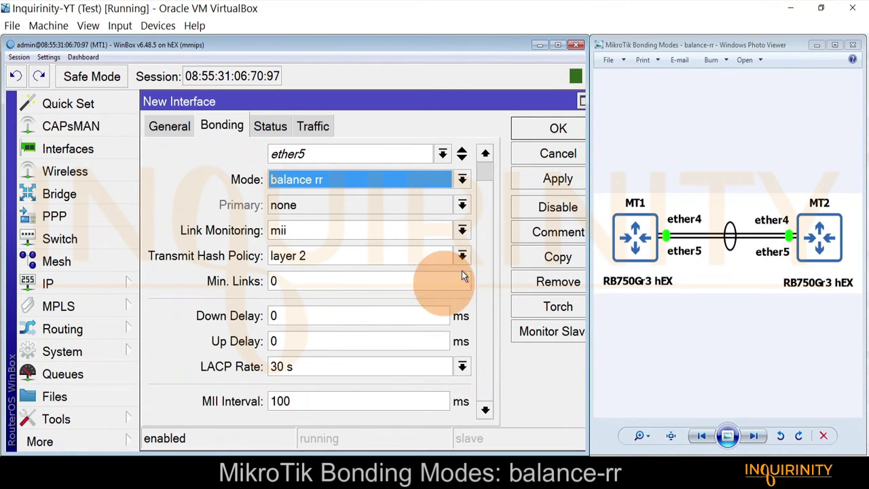
pyautogui.scroll(1, 485, 180)
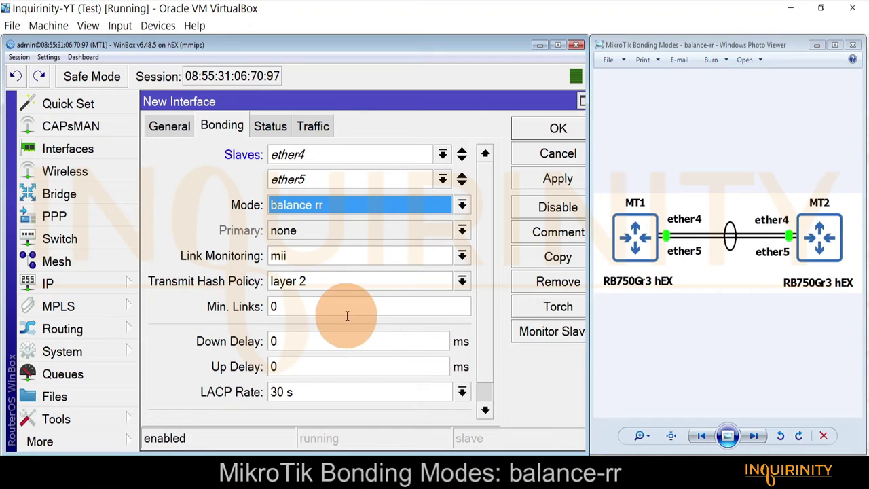
pyautogui.scroll(-1, 483, 217)
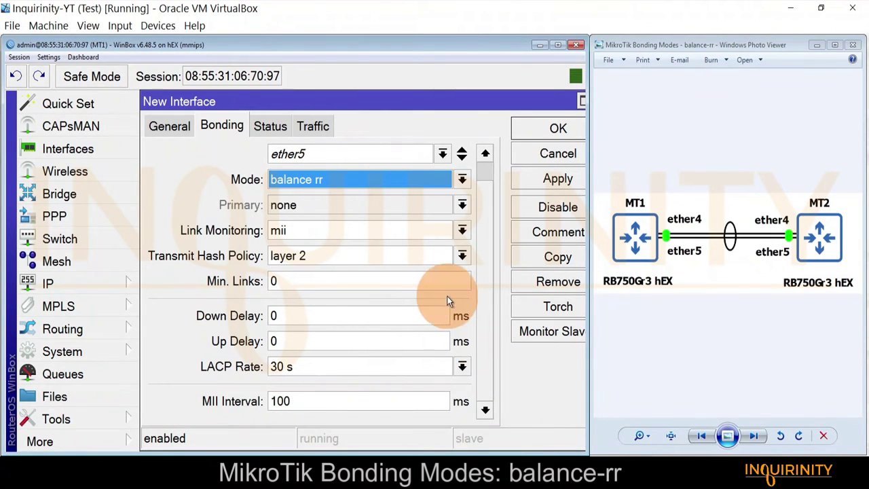
pyautogui.scroll(1, 479, 292)
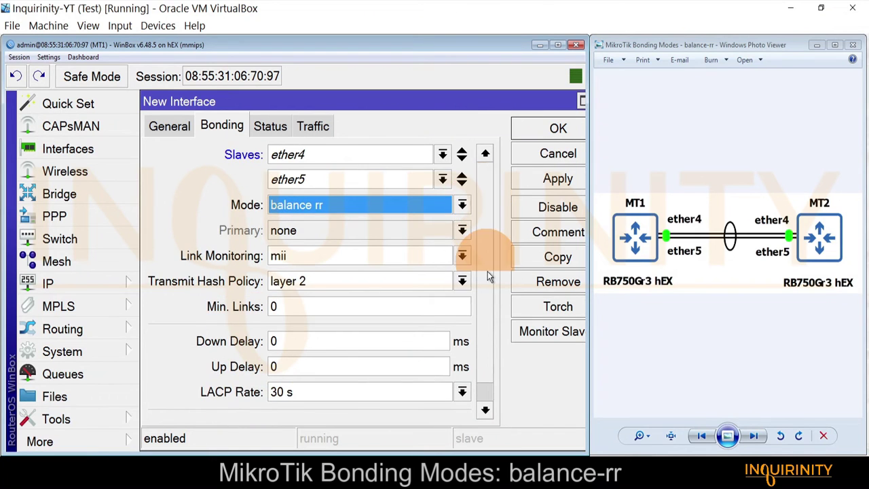
pyautogui.scroll(-1, 490, 299)
pyautogui.scroll(1, 495, 230)
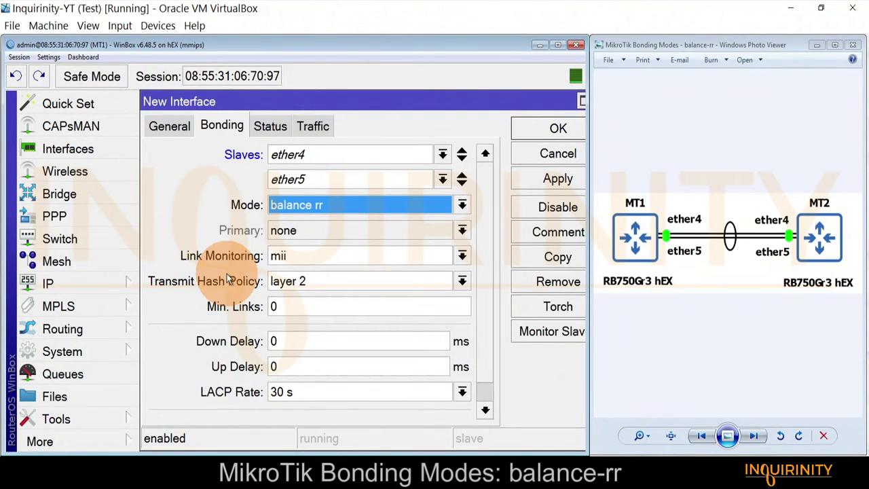
pyautogui.click(546, 128)
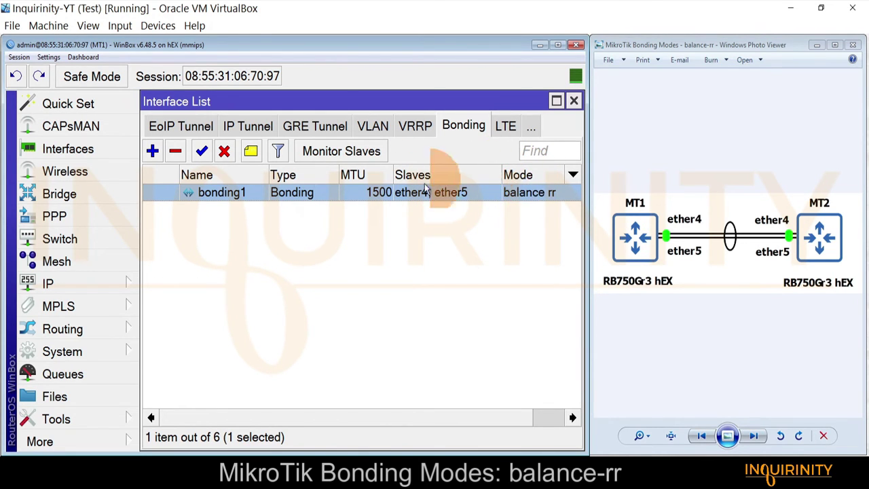
pyautogui.click(572, 175)
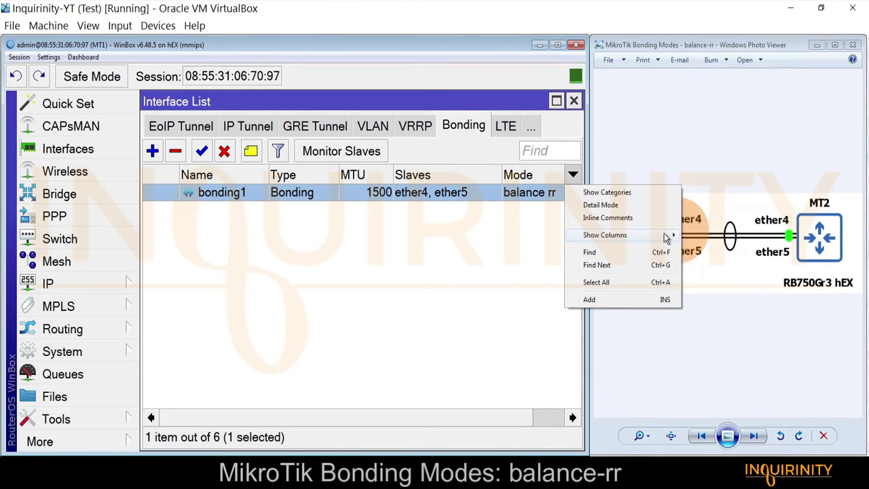
pyautogui.moveTo(663, 236)
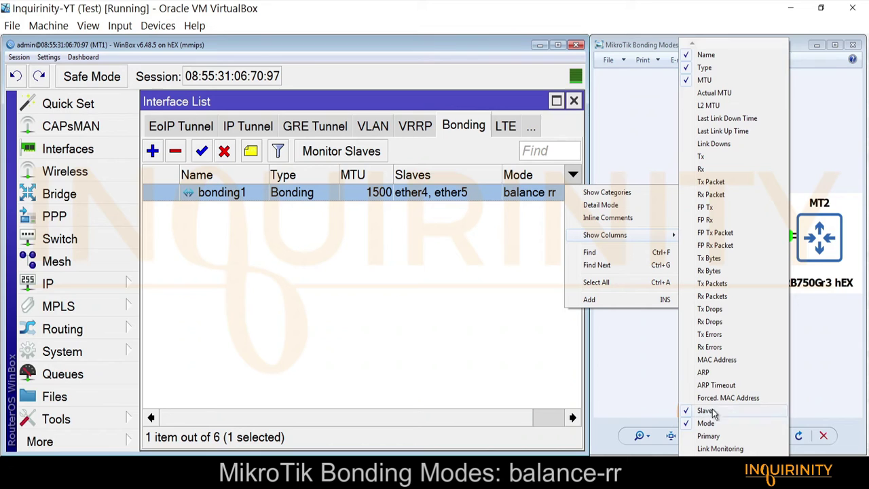
pyautogui.click(385, 198)
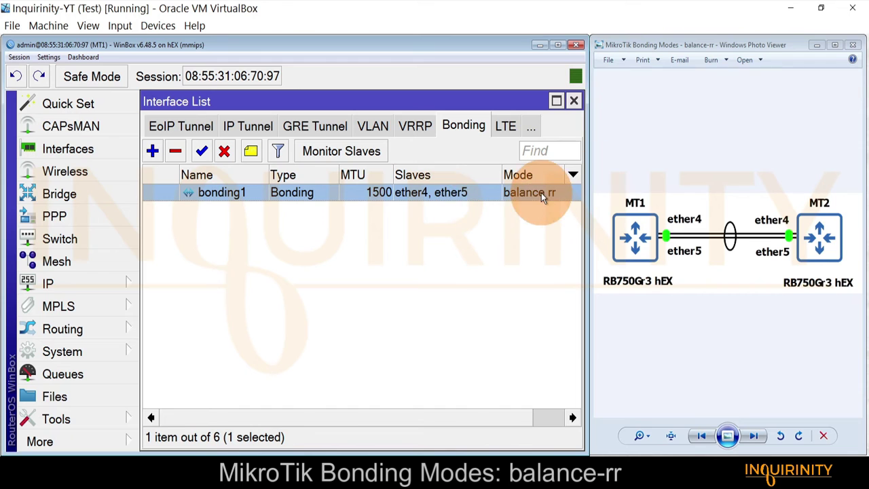
pyautogui.doubleClick(221, 196)
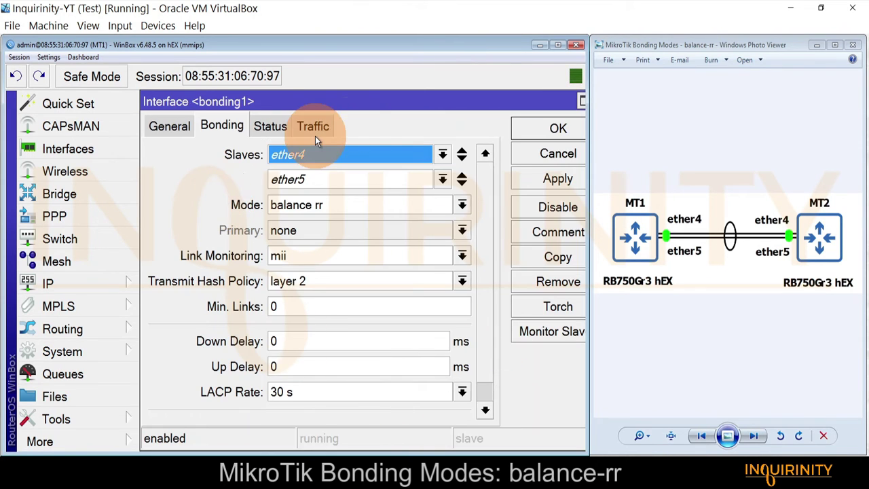
pyautogui.click(274, 126)
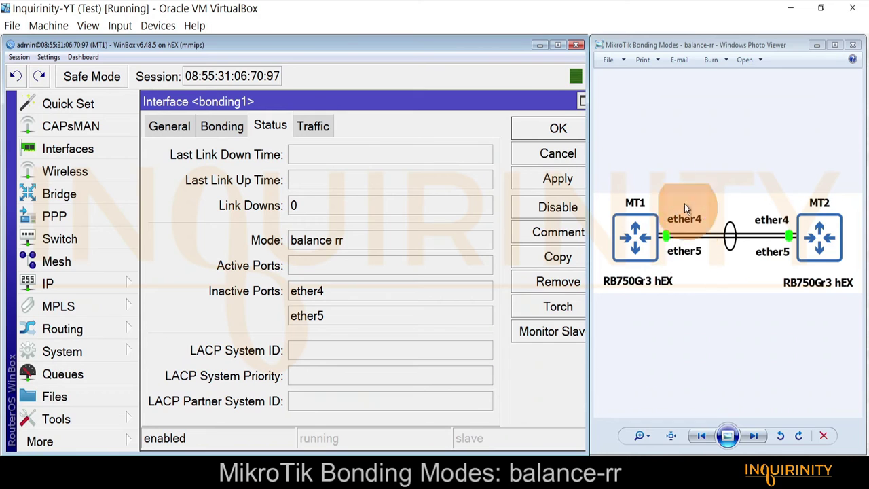
# - Close bonding1's properties and return to the full interface list to check ether4 and ether5
pyautogui.click(101, 155)
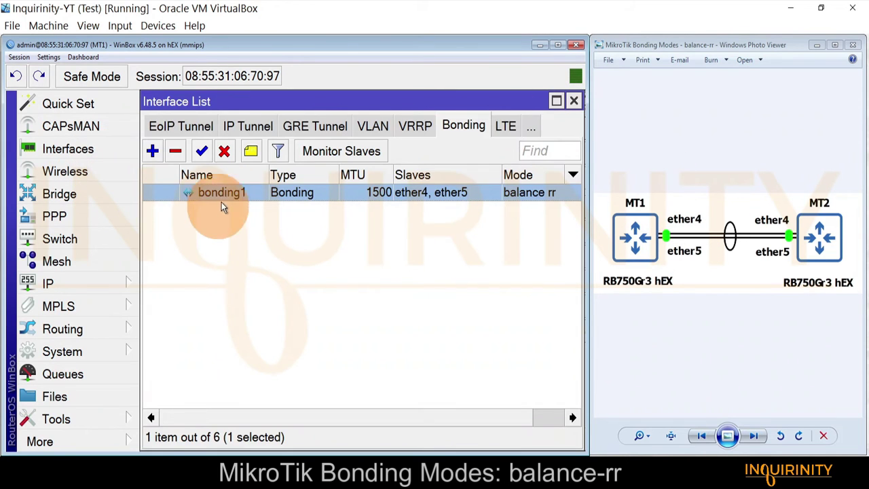
pyautogui.click(534, 127)
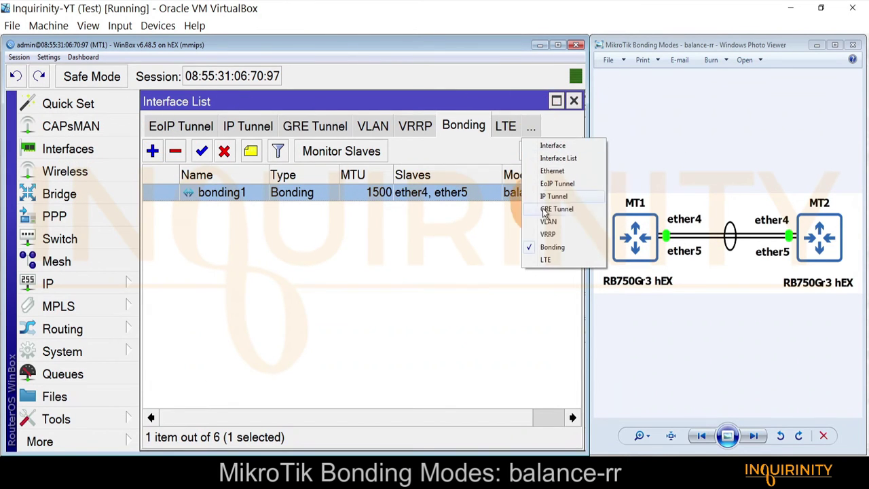
pyautogui.click(553, 145)
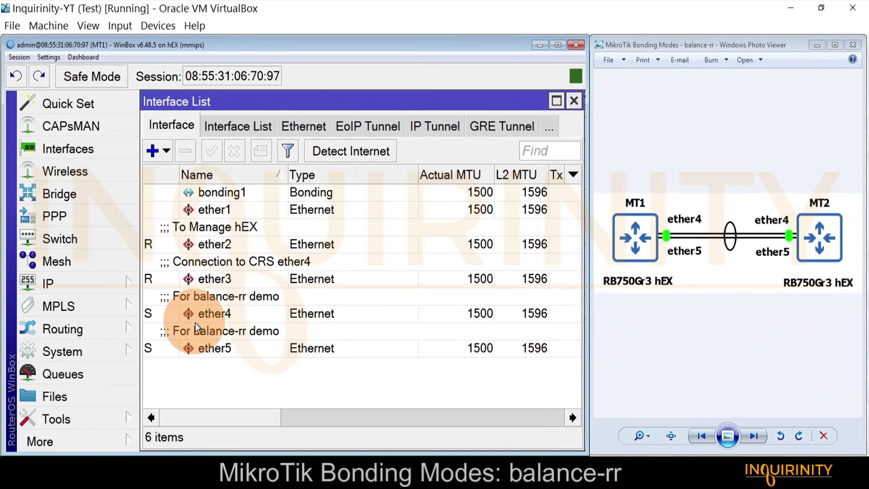
pyautogui.click(230, 314)
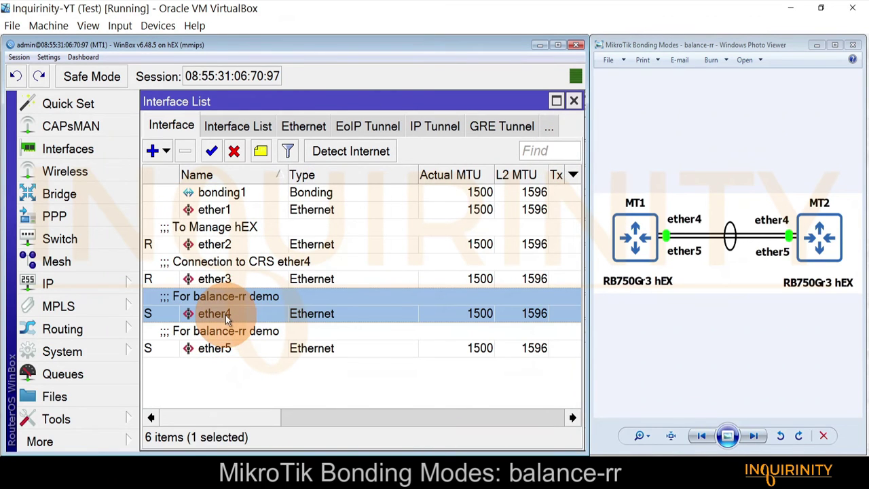
pyautogui.click(206, 354)
pyautogui.moveTo(148, 311)
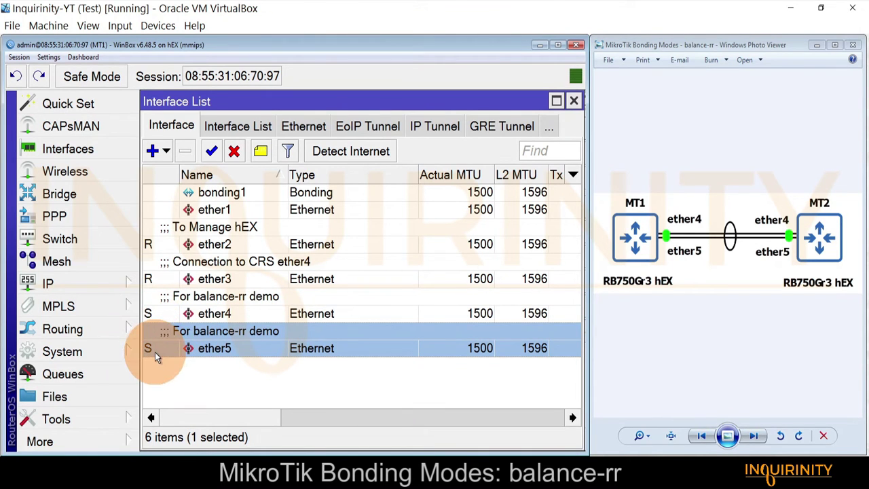
# - Check the bridge ports, recheck ether4 and ether5, and switch over to router MT2
pyautogui.click(87, 197)
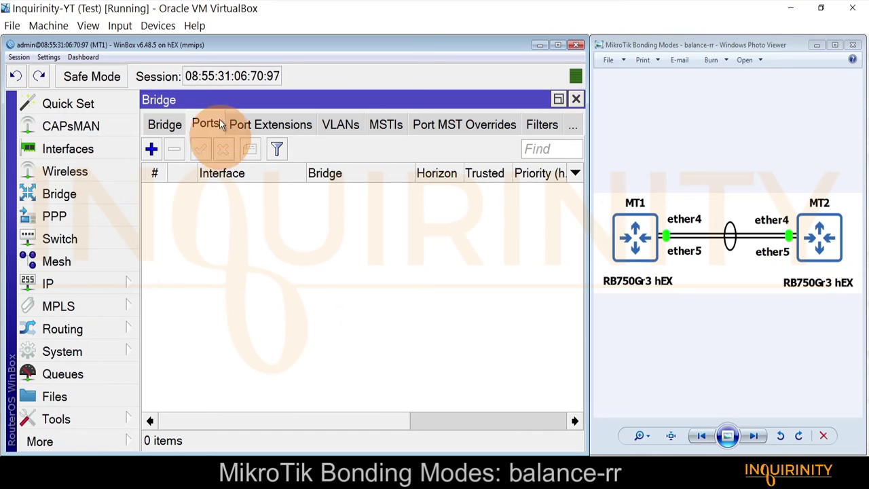
pyautogui.click(576, 102)
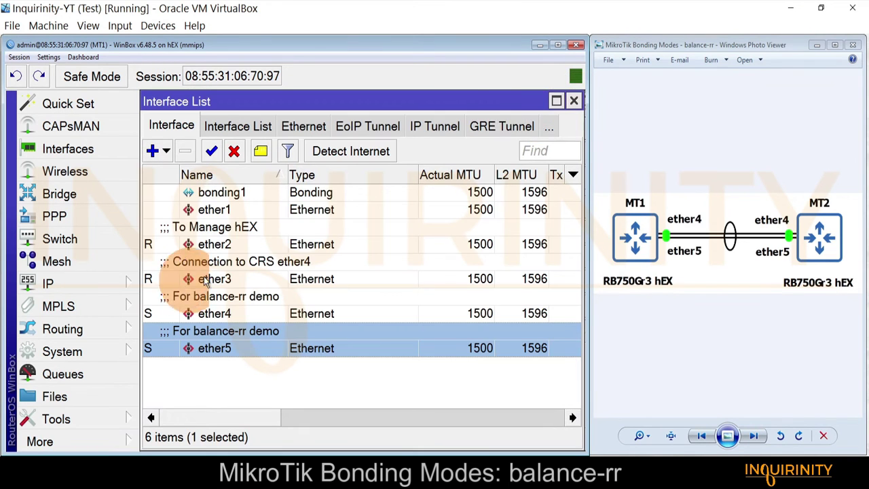
pyautogui.click(224, 313)
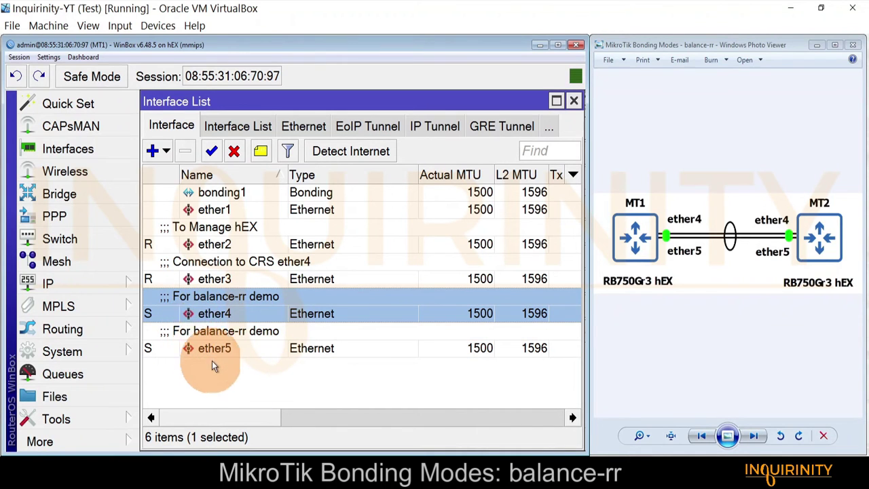
pyautogui.click(218, 350)
pyautogui.click(549, 126)
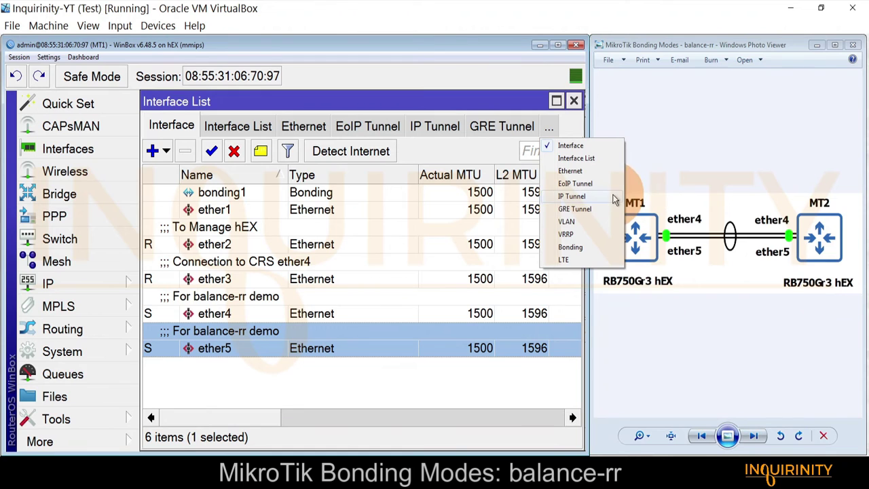
pyautogui.click(611, 267)
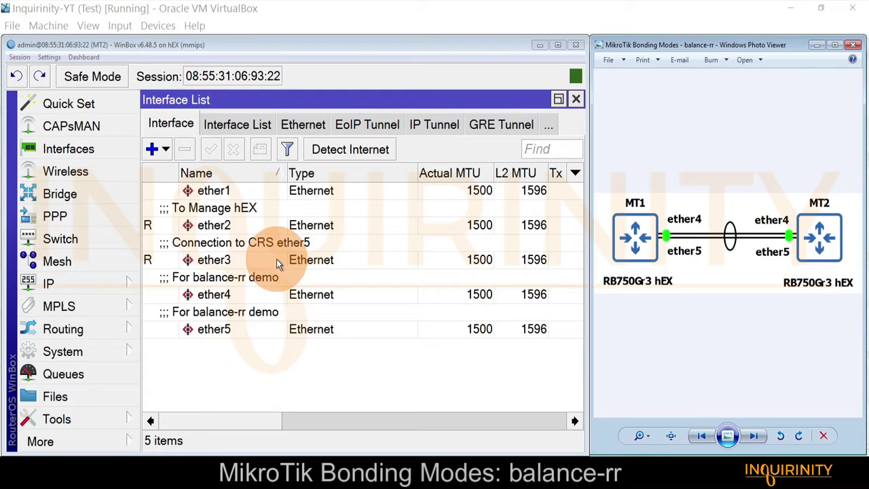
# - Review MT2's ether2 through ether5 interfaces, then show its empty Bonding list
pyautogui.click(213, 225)
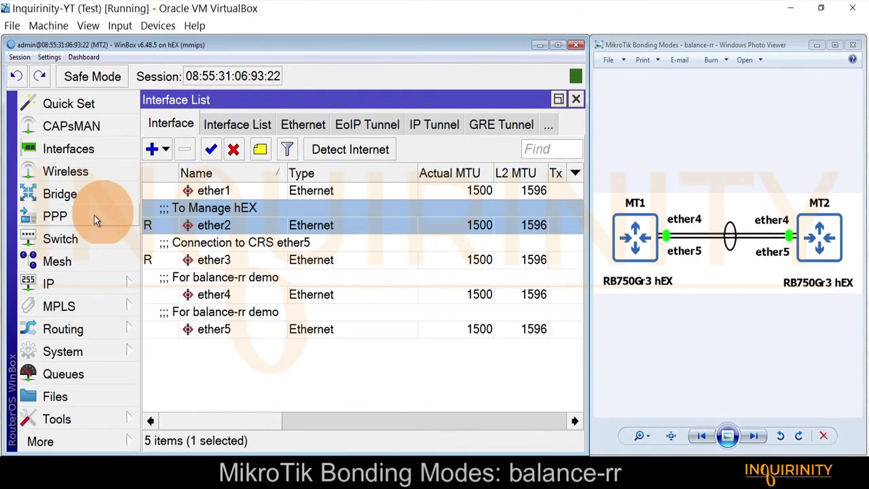
pyautogui.click(203, 260)
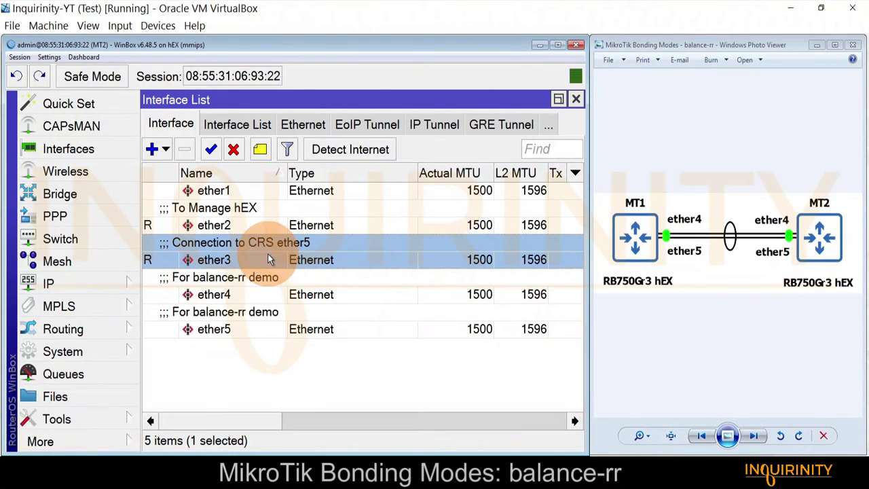
pyautogui.click(231, 293)
pyautogui.click(234, 330)
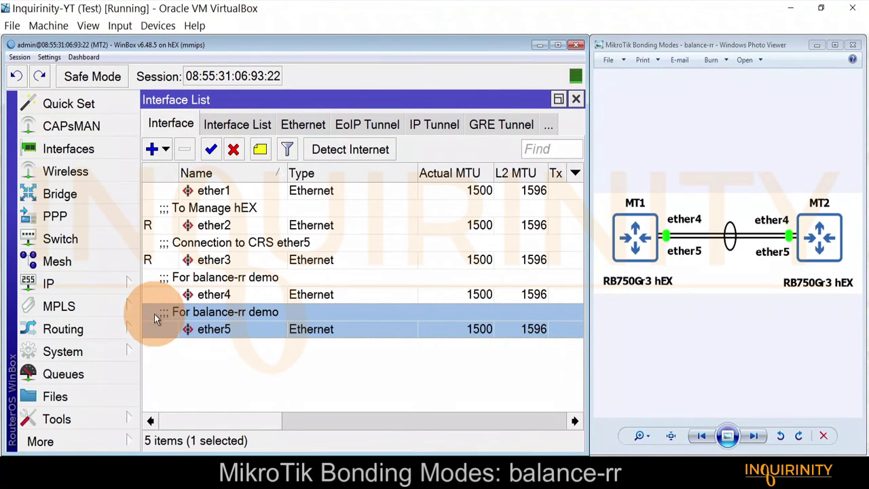
pyautogui.click(548, 130)
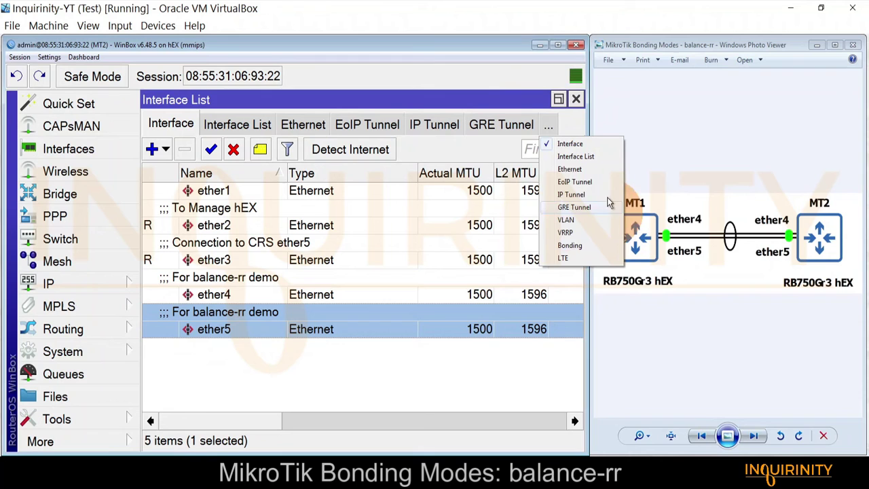
pyautogui.click(570, 246)
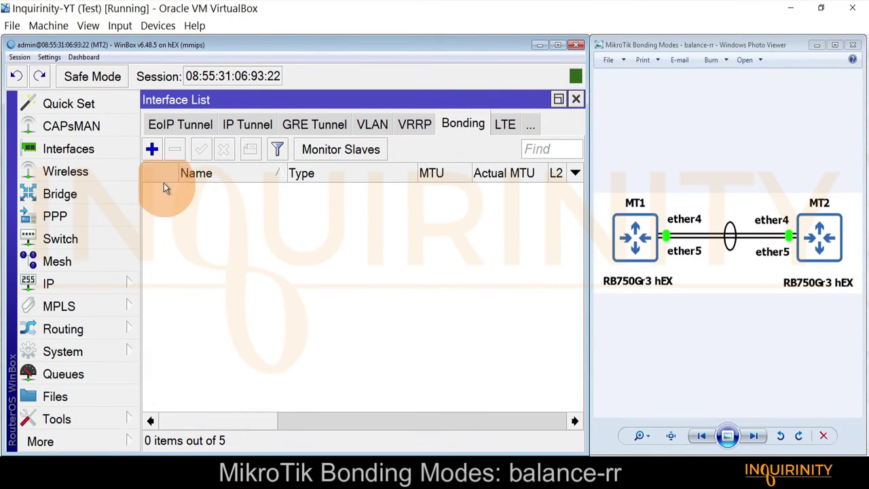
# - Add bonding1 on MT2 with slaves ether4 and ether5 in balance rr mode and apply it
pyautogui.click(151, 149)
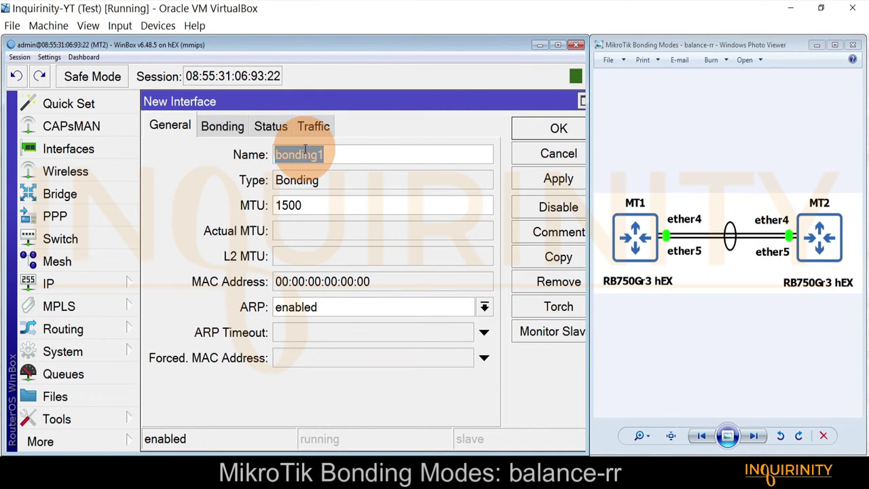
pyautogui.click(231, 107)
pyautogui.click(222, 127)
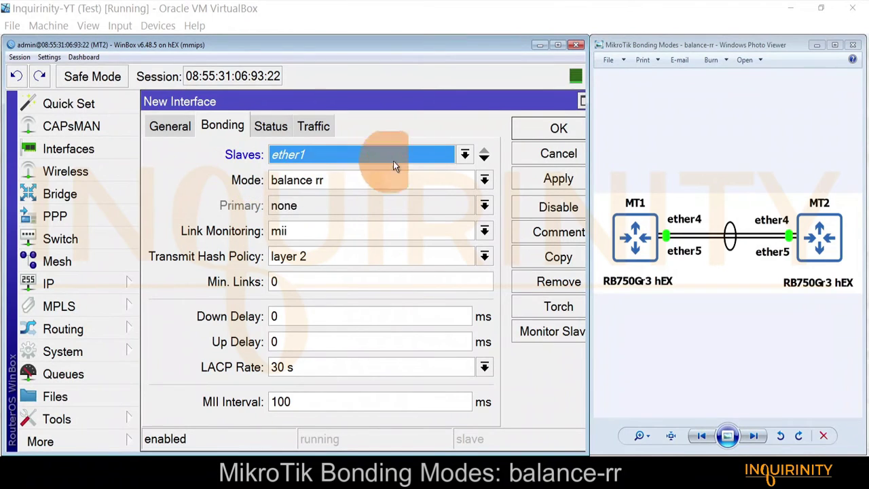
pyautogui.click(464, 154)
pyautogui.click(298, 212)
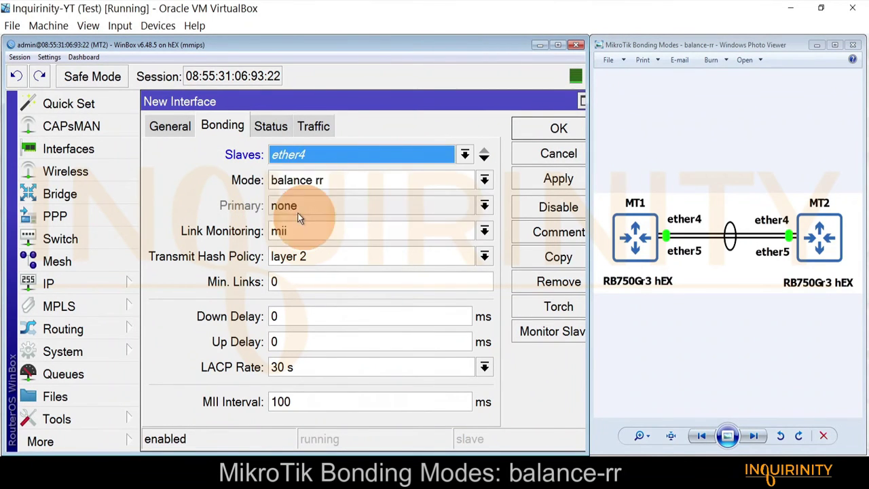
pyautogui.click(484, 161)
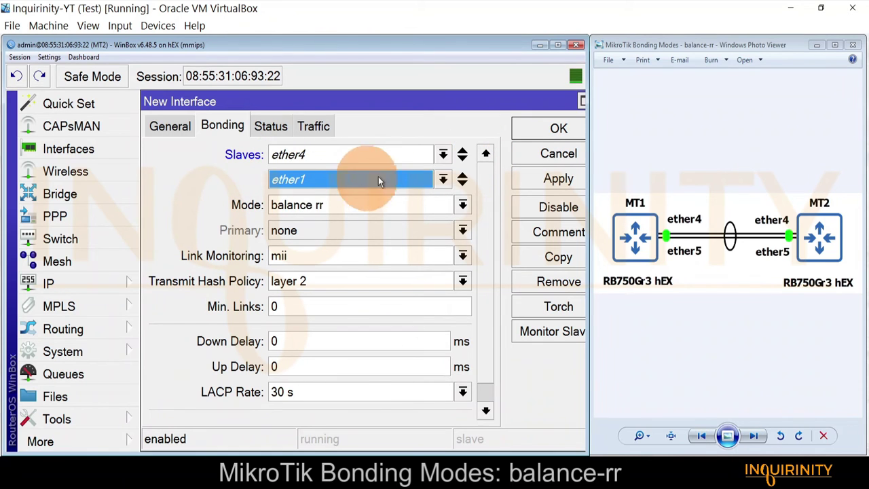
pyautogui.click(336, 184)
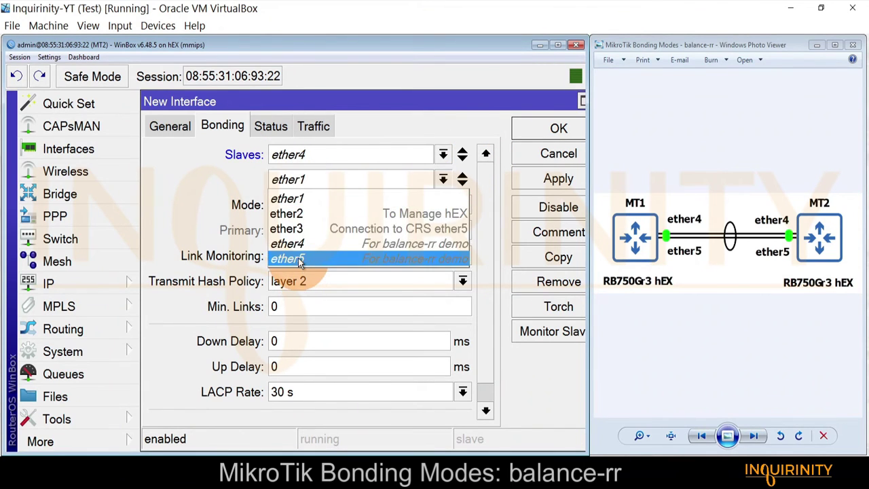
pyautogui.click(293, 258)
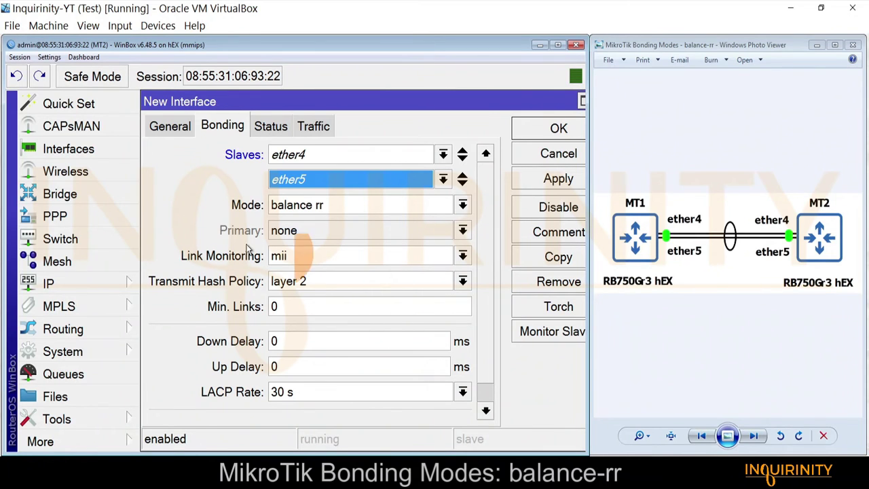
pyautogui.click(540, 184)
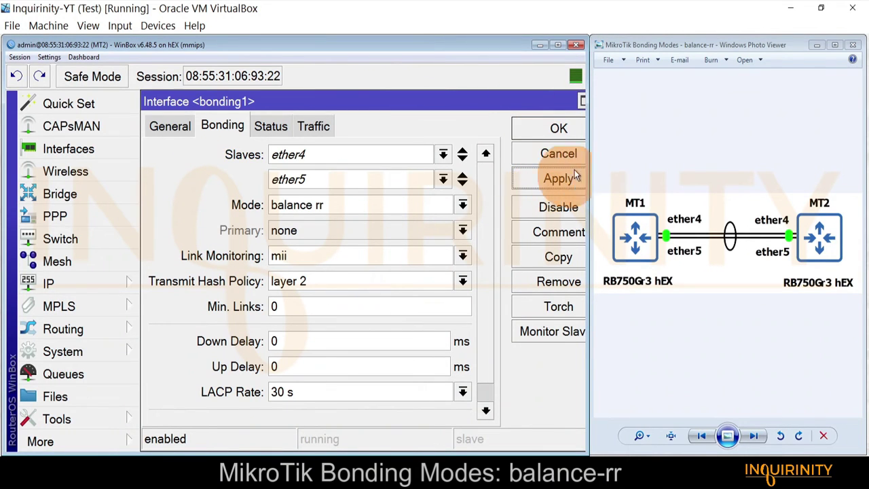
# - Reopen bonding1 to check both slave ports on the Status tab, then return to all interfaces
pyautogui.click(552, 130)
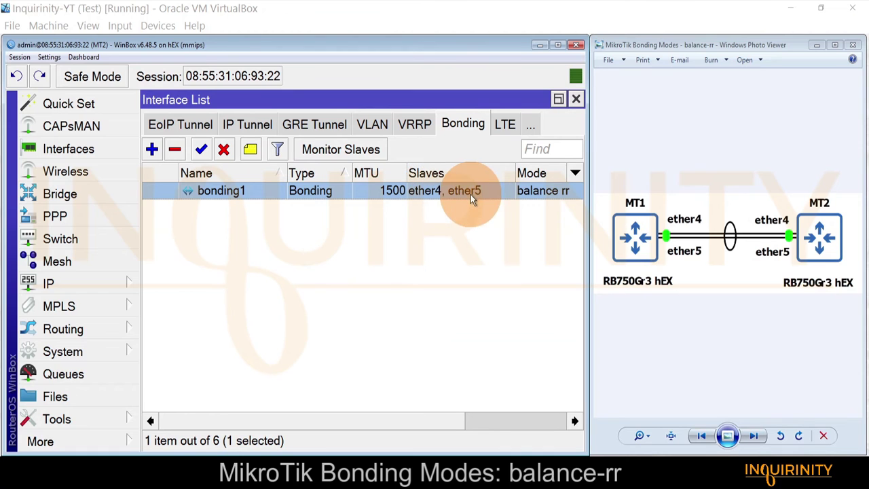
pyautogui.doubleClick(216, 191)
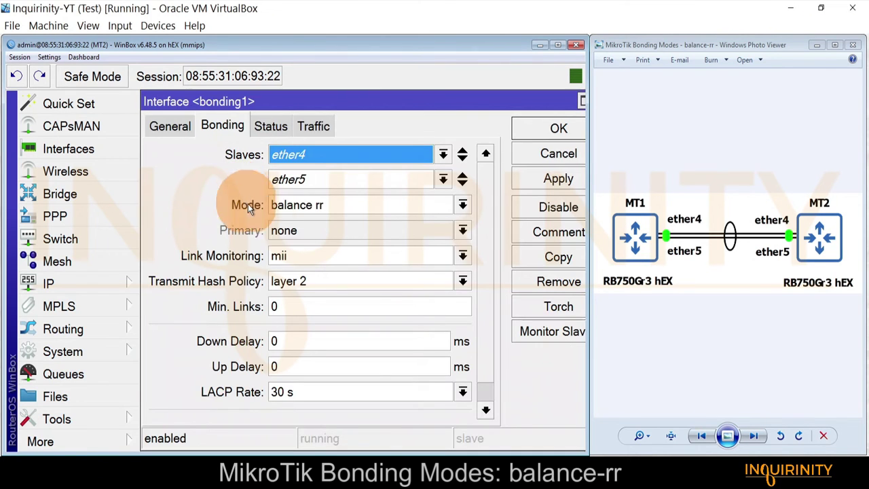
pyautogui.click(280, 127)
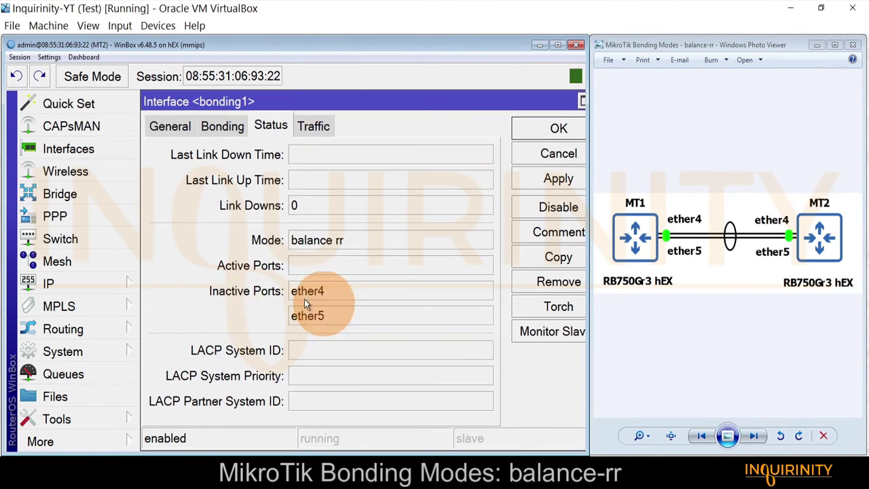
pyautogui.click(529, 130)
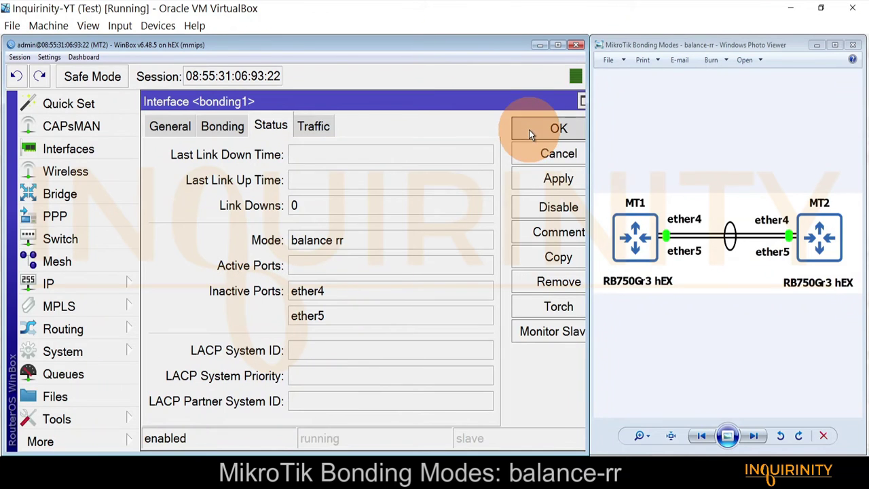
pyautogui.click(547, 129)
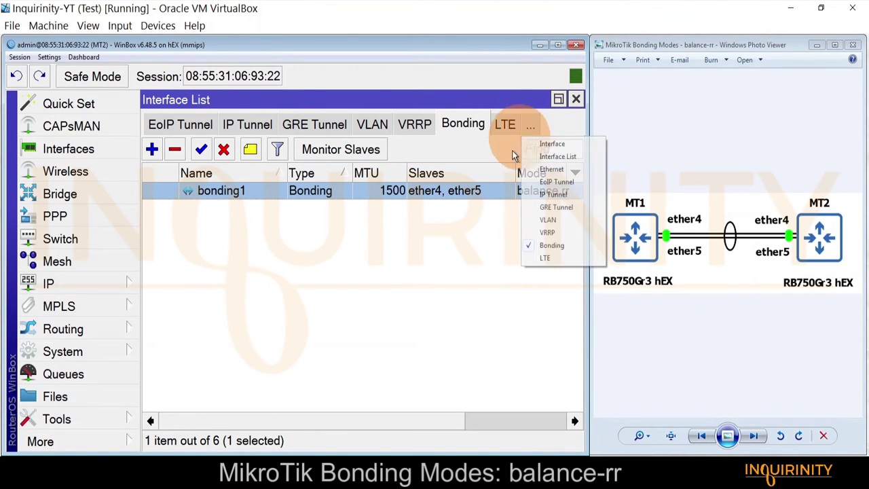
pyautogui.click(537, 143)
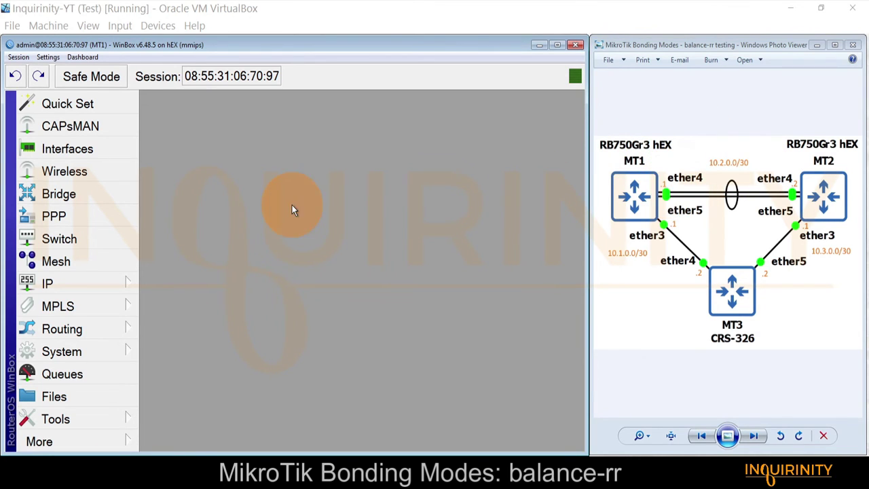
# - Add IP address 10.2.0.1/30 on interface bonding1 in MT1's IP Addresses list
pyautogui.click(93, 281)
pyautogui.click(178, 91)
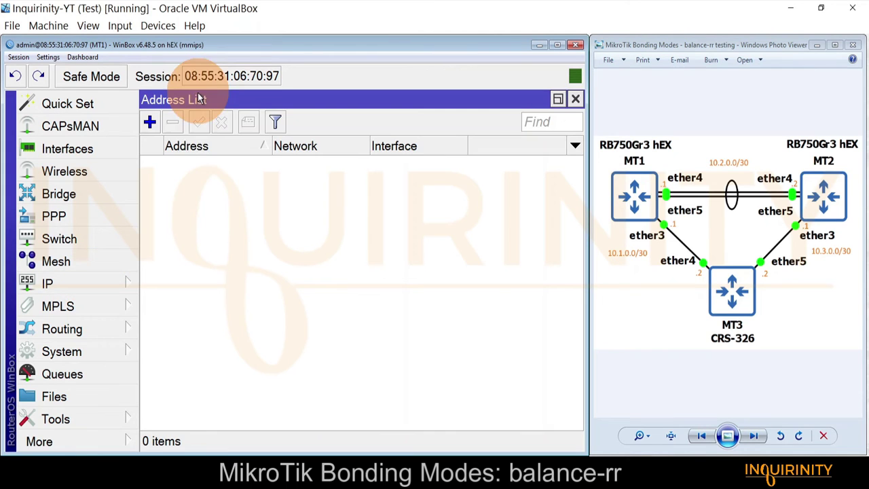
pyautogui.click(150, 123)
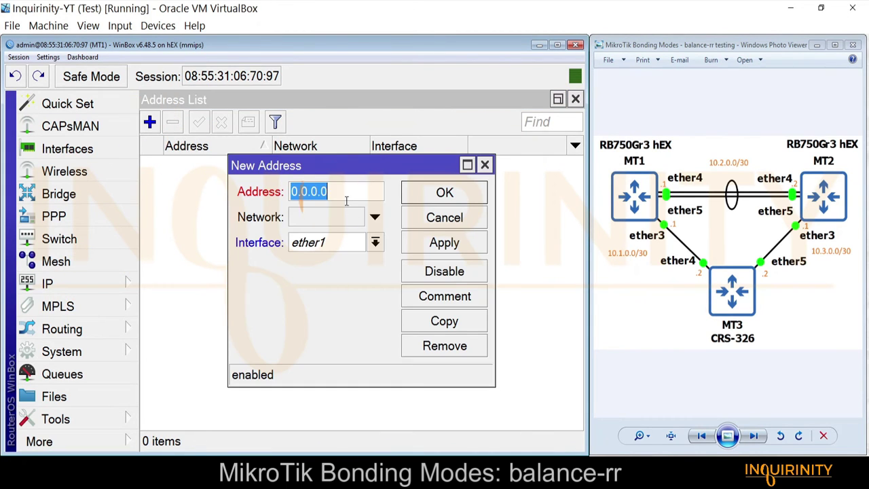
pyautogui.click(351, 195)
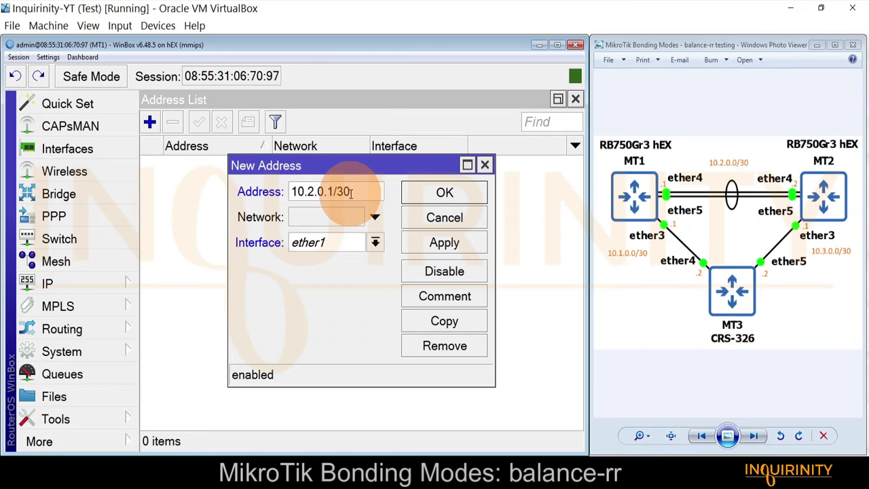
pyautogui.click(332, 243)
pyautogui.click(332, 276)
pyautogui.click(319, 246)
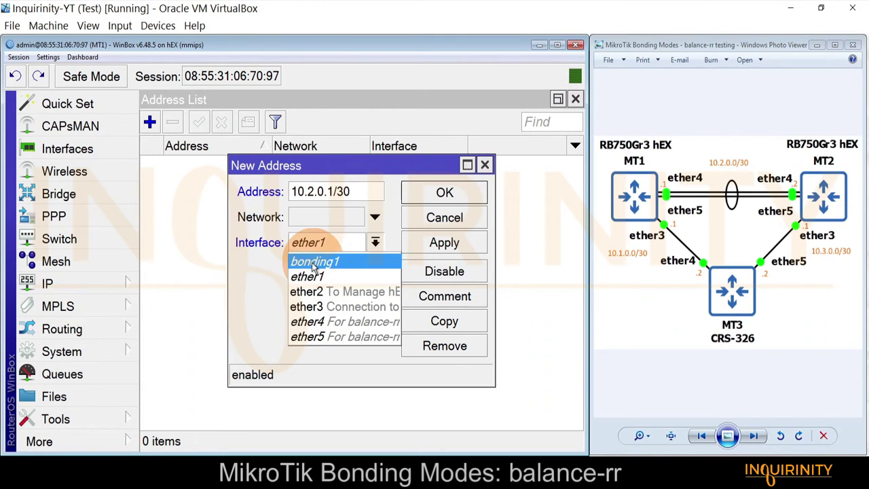
pyautogui.click(314, 263)
pyautogui.click(462, 248)
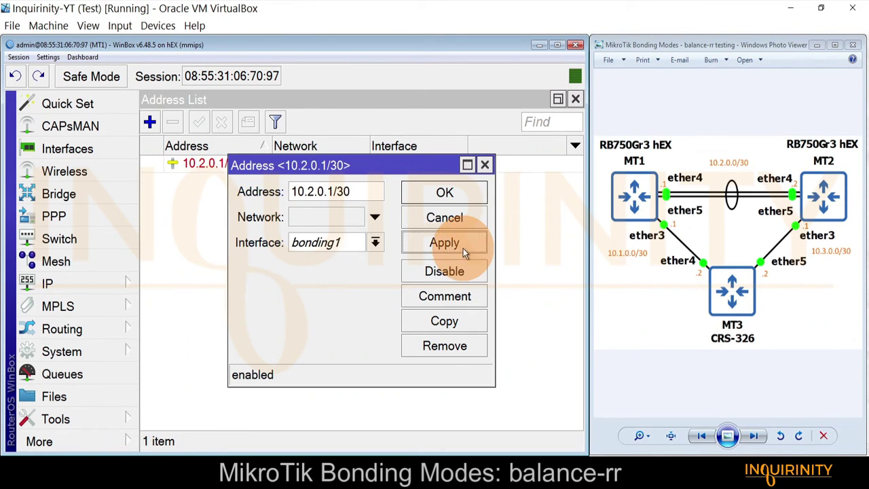
pyautogui.click(461, 193)
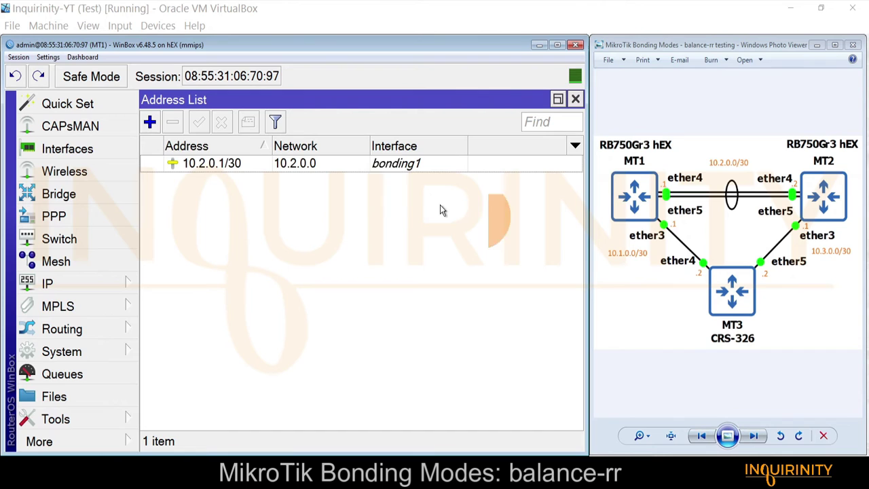
# - Add IP address 10.1.0.1/30 on interface ether3 in MT1's address list
pyautogui.click(150, 122)
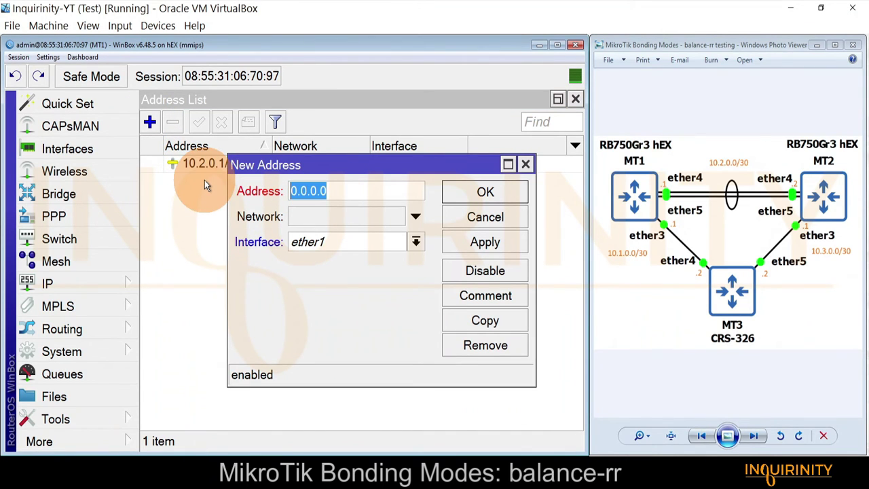
pyautogui.write('10.1.0')
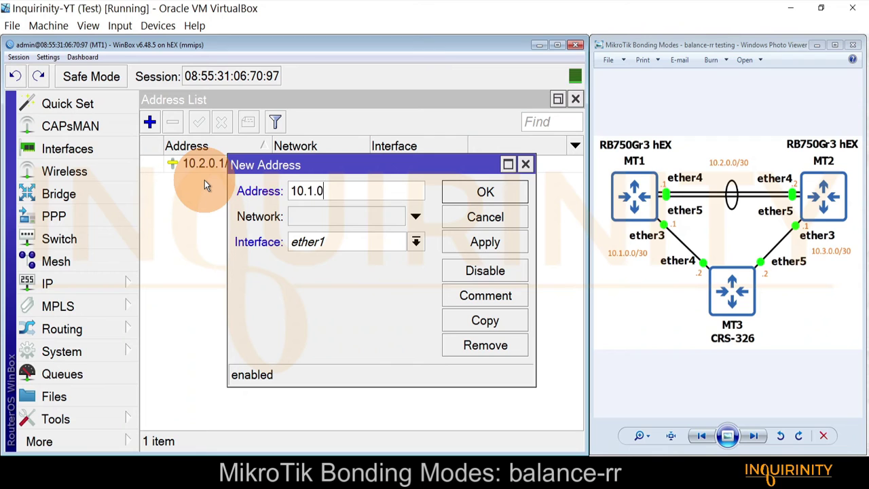
pyautogui.write('.1/30')
pyautogui.click(339, 243)
pyautogui.click(319, 305)
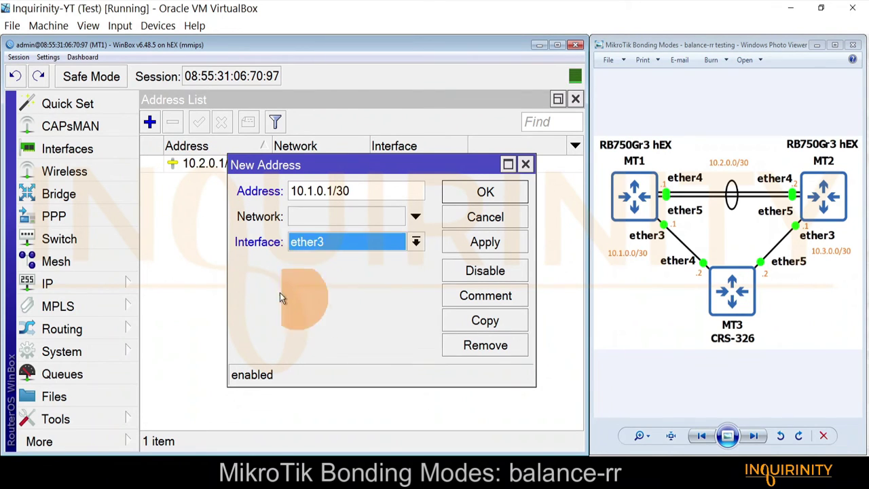
pyautogui.click(729, 309)
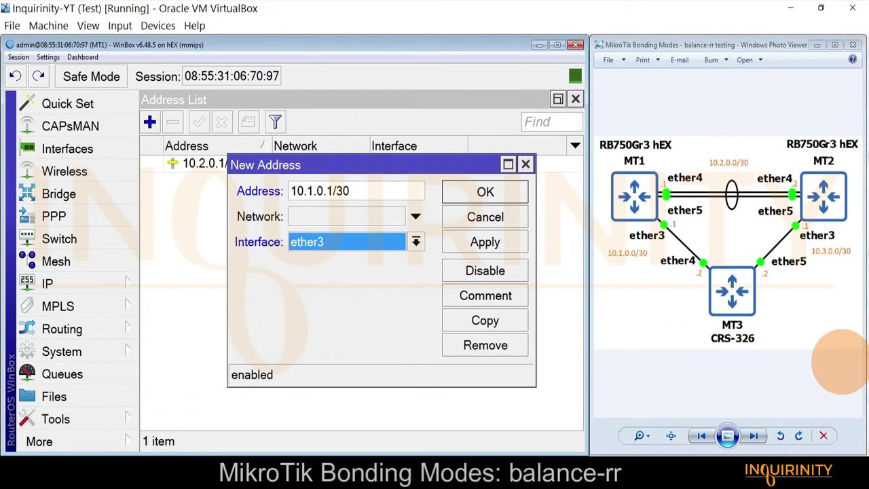
pyautogui.click(482, 240)
pyautogui.click(483, 193)
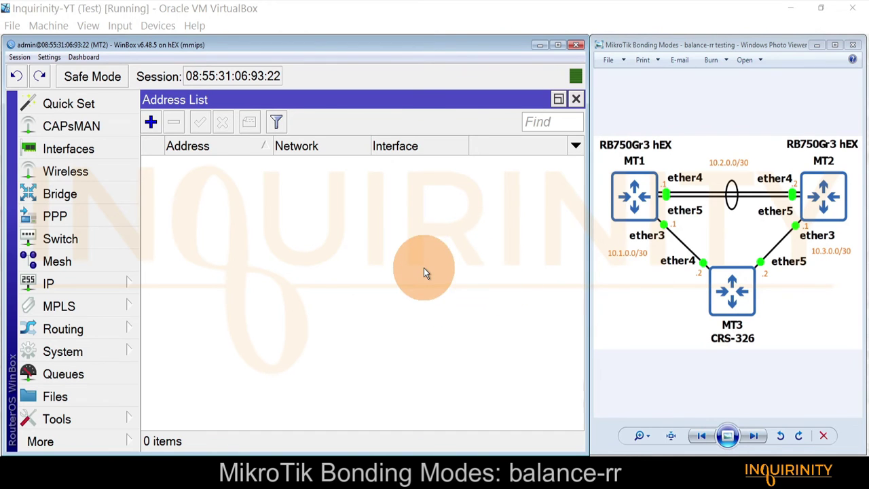
# - Add the IP address 10.2.0.2/30 on interface bonding1
pyautogui.click(151, 122)
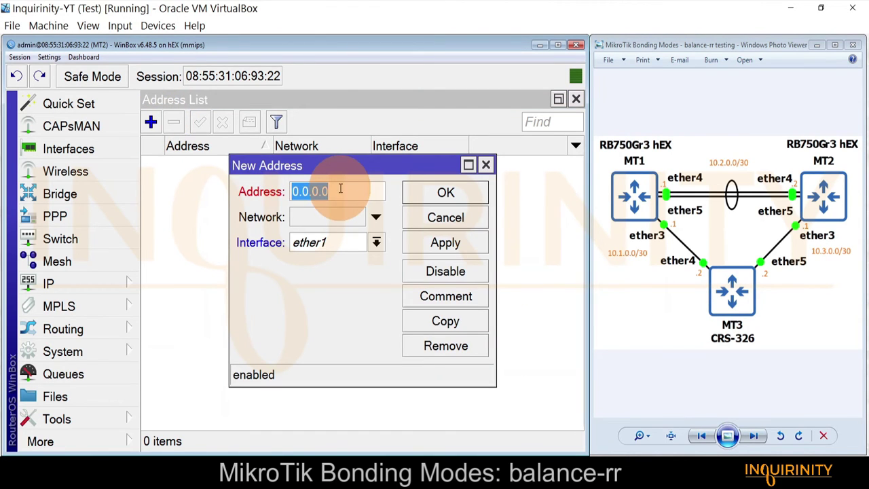
pyautogui.write('10.')
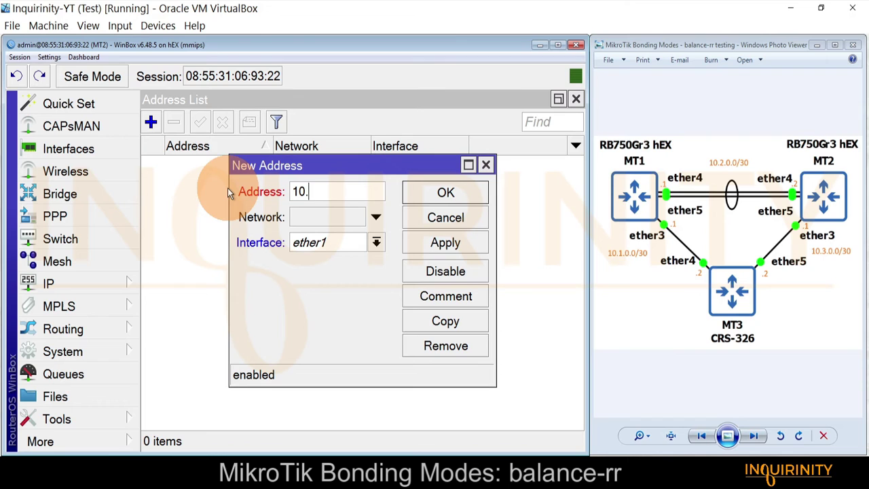
pyautogui.write('2.0.')
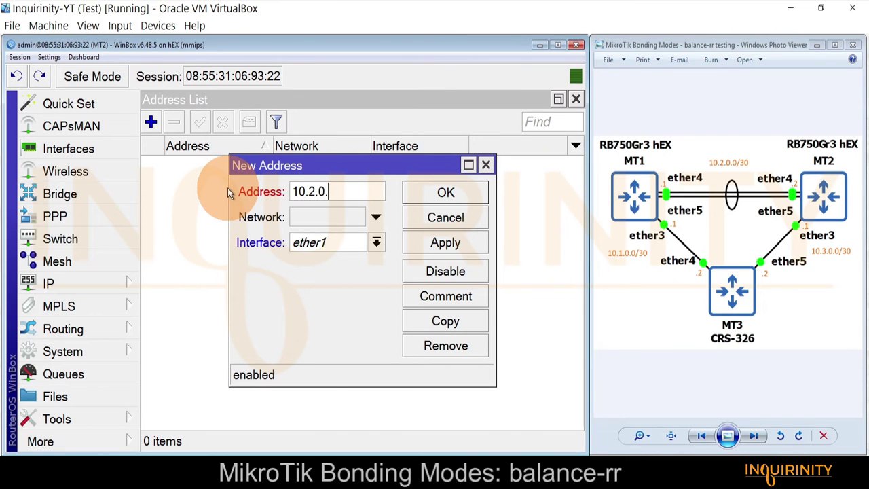
pyautogui.write('2/30')
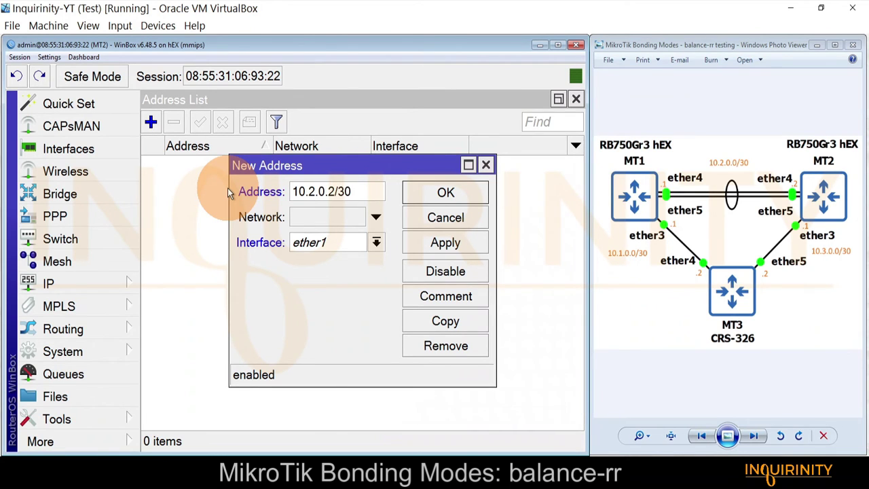
pyautogui.click(318, 243)
pyautogui.click(316, 263)
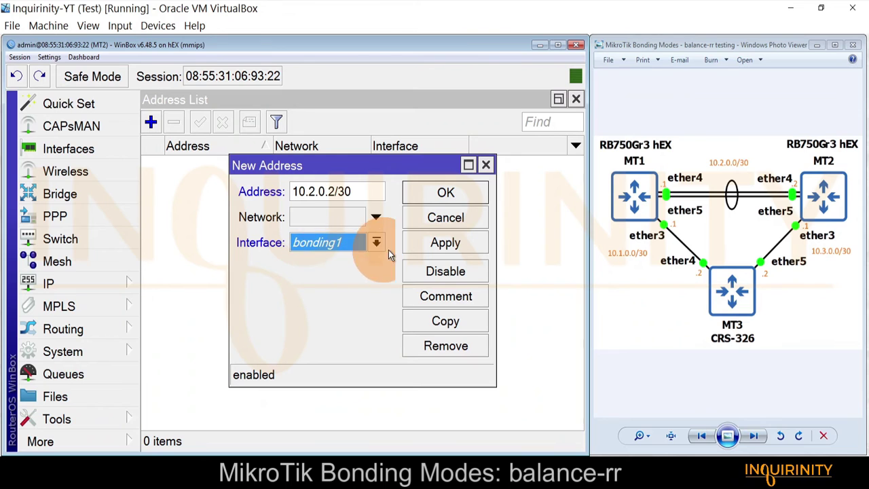
pyautogui.click(443, 243)
pyautogui.click(445, 192)
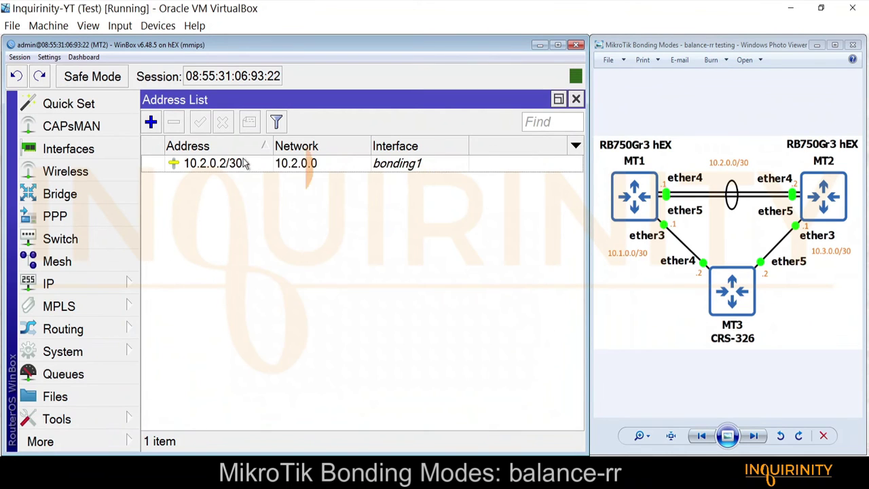
# - Add 10.3.0.1/30 on ether3, then select both new address entries in the list
pyautogui.click(148, 123)
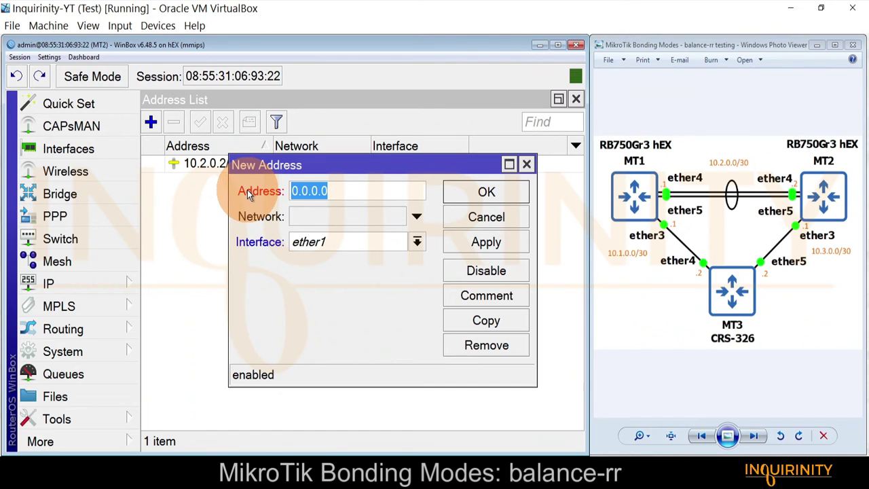
pyautogui.write('10.3')
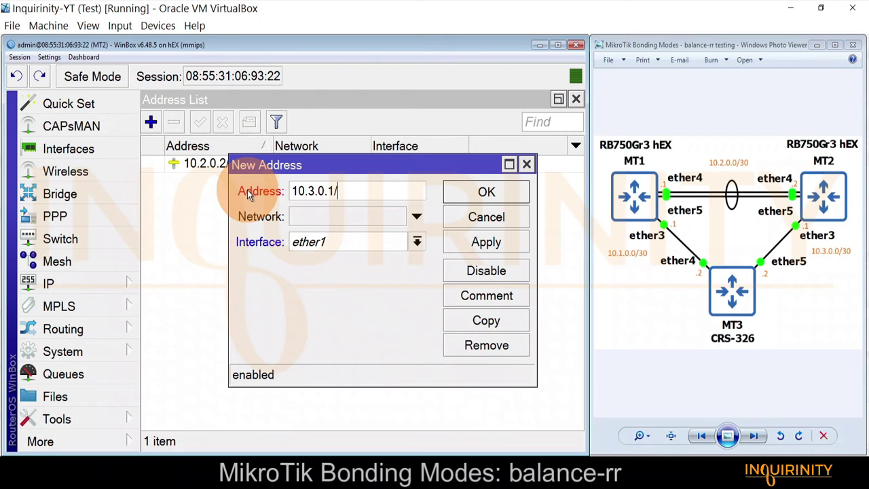
pyautogui.click(328, 245)
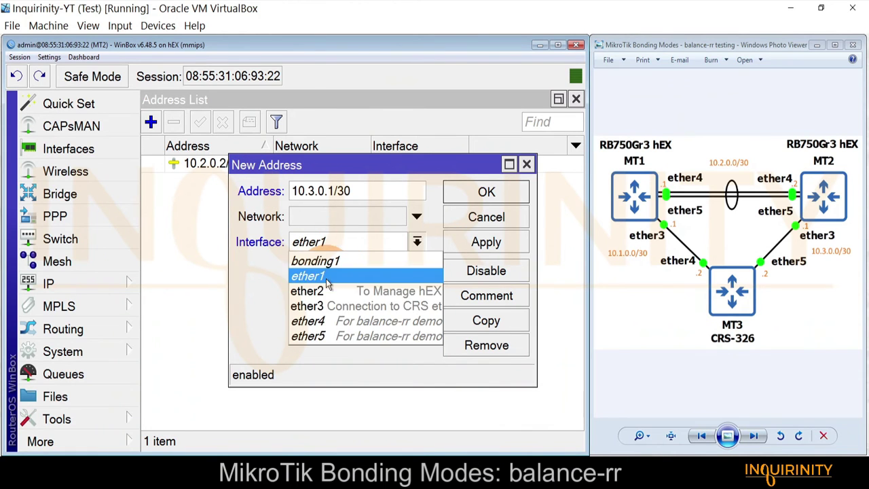
pyautogui.click(327, 311)
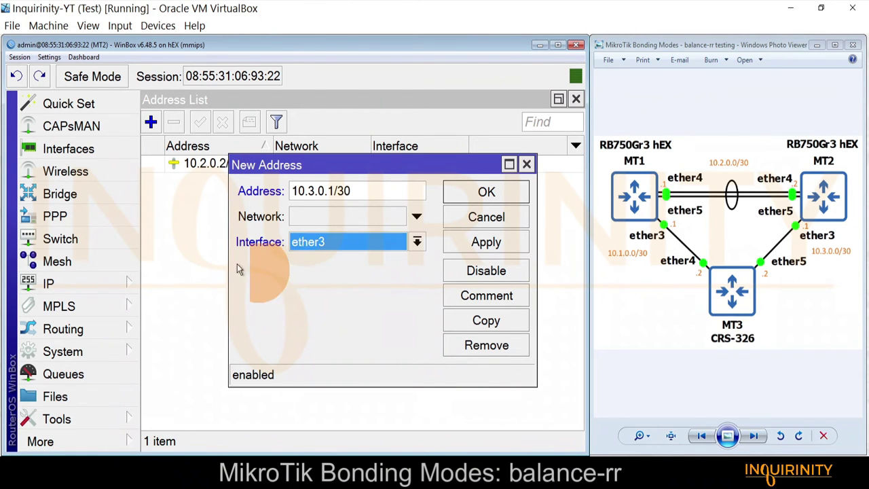
pyautogui.click(488, 243)
pyautogui.click(491, 194)
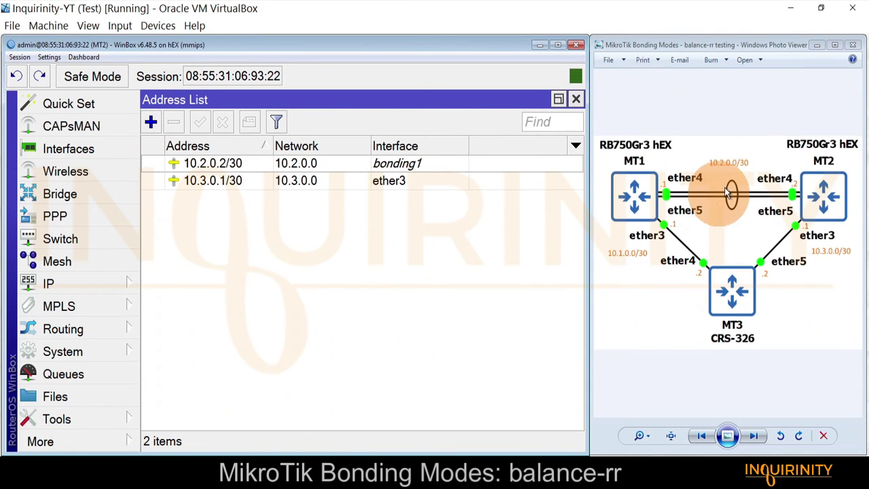
pyautogui.click(417, 167)
pyautogui.click(210, 181)
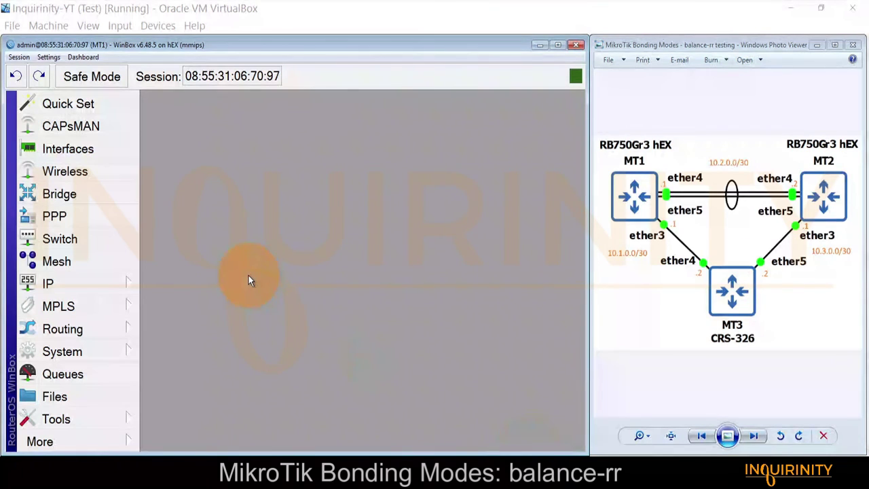
# - Inspect ether3, ether4 and ether5 in the interface list, then filter it to bonding interfaces
pyautogui.click(70, 150)
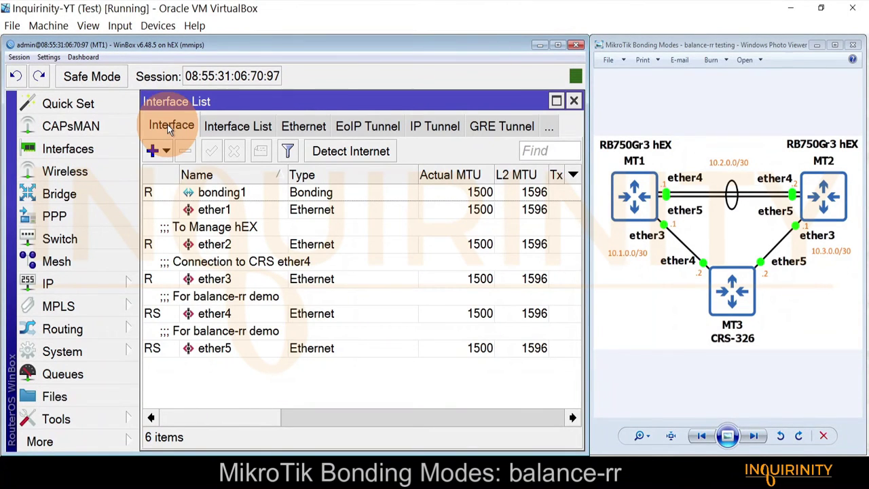
pyautogui.click(206, 281)
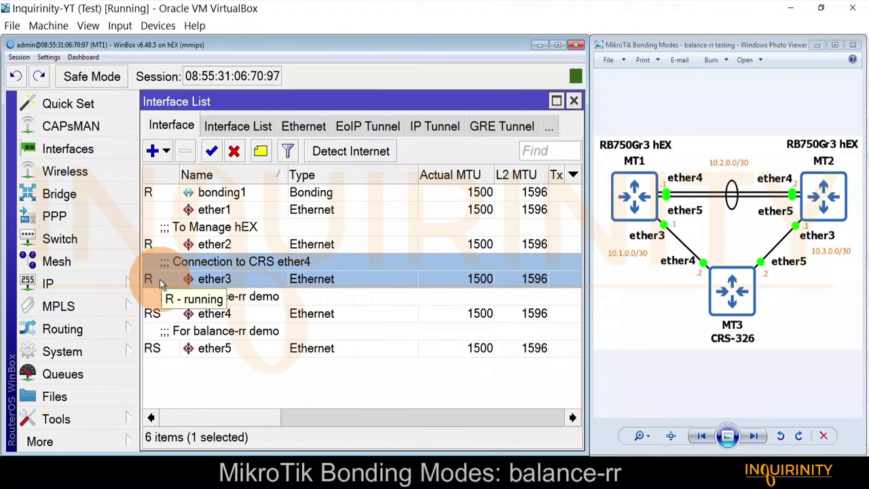
pyautogui.click(206, 314)
pyautogui.click(228, 348)
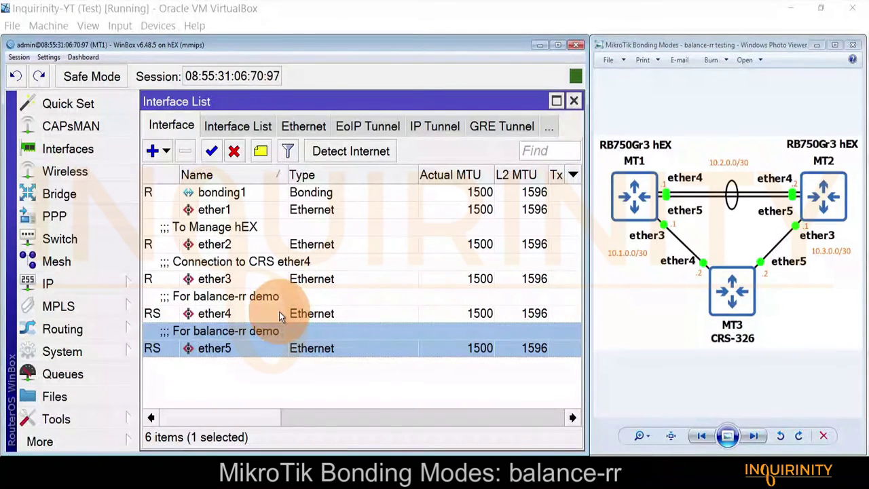
pyautogui.click(551, 126)
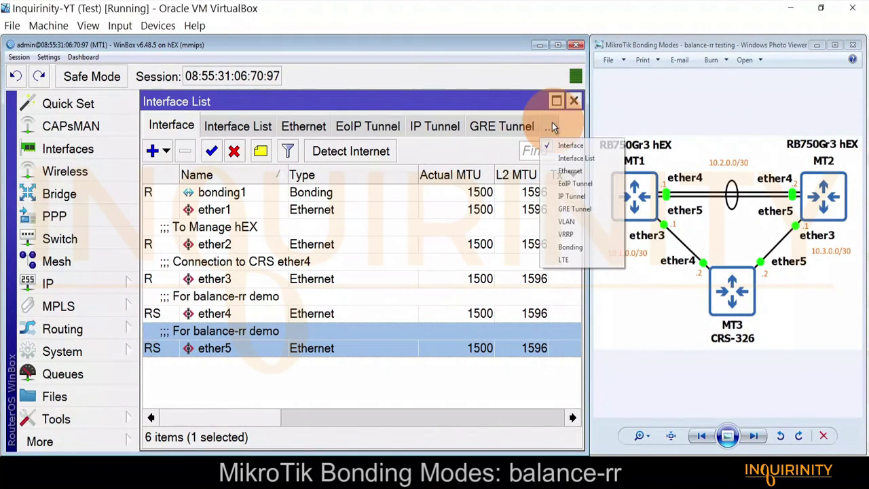
pyautogui.click(570, 247)
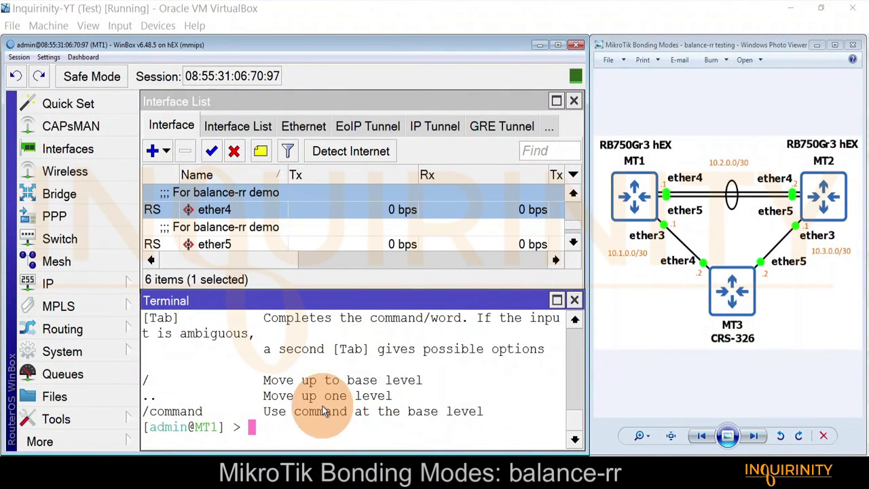
# - Run 'ping 10.2.0.2' in MT1's terminal
pyautogui.click(278, 425)
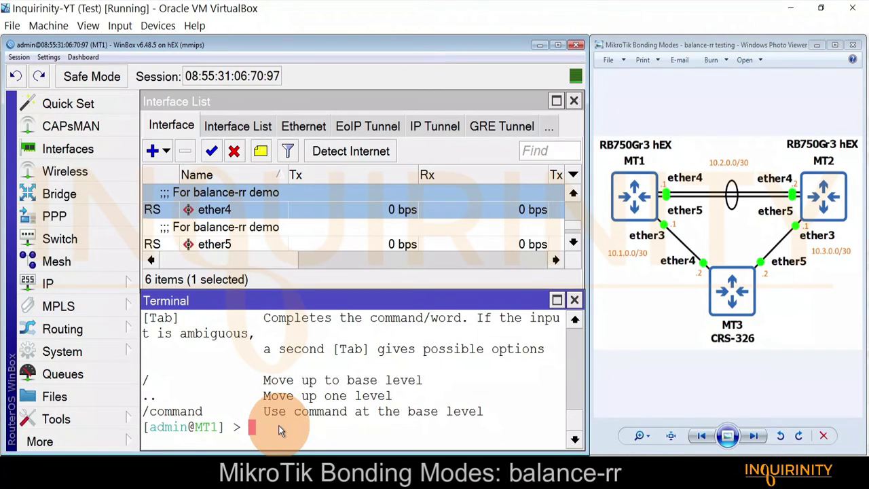
pyautogui.write('ping 10.2.0.2')
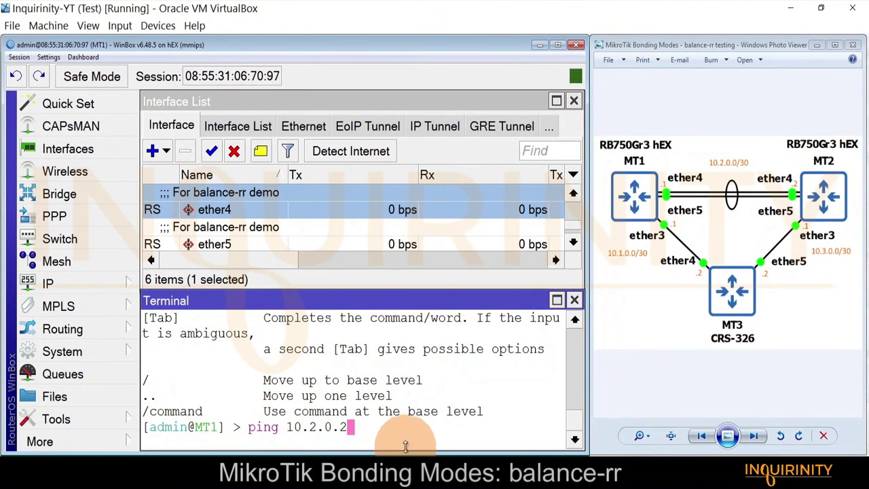
pyautogui.press('Return')
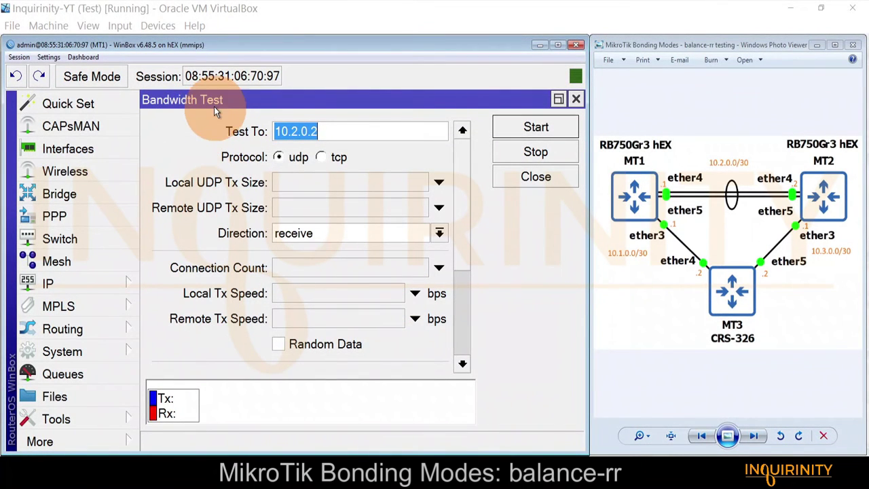
pyautogui.click(93, 420)
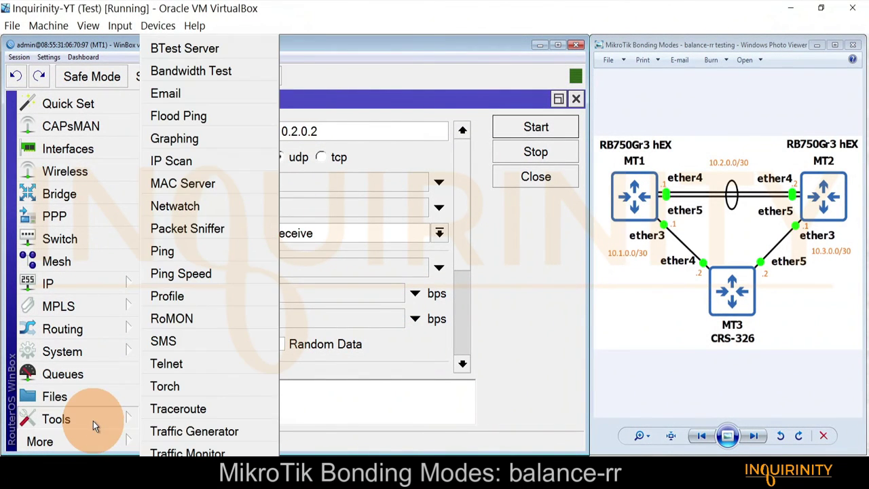
pyautogui.click(203, 71)
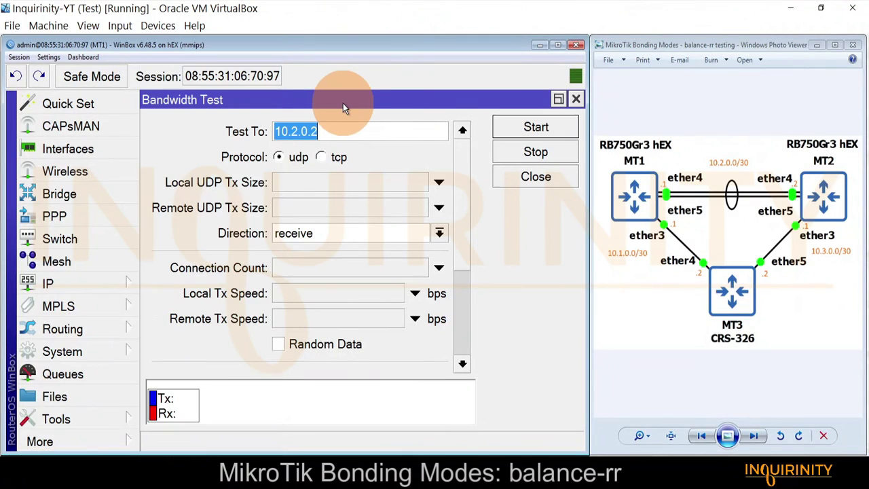
pyautogui.click(91, 55)
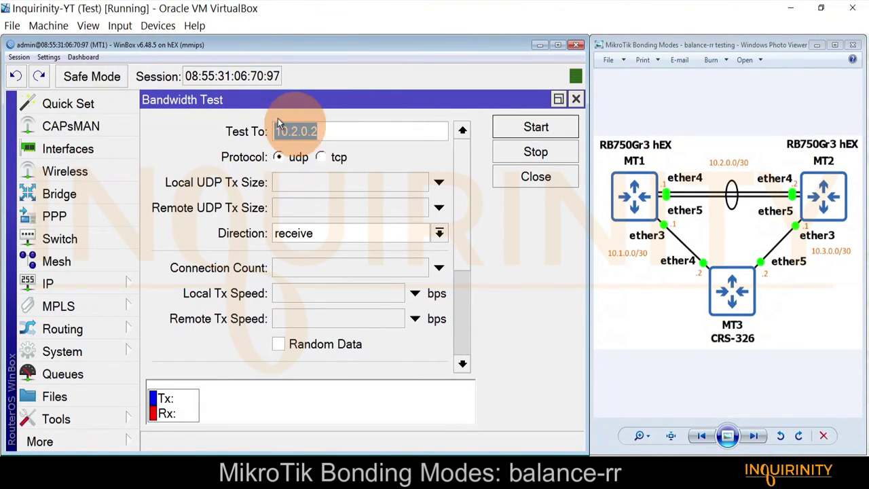
pyautogui.click(277, 118)
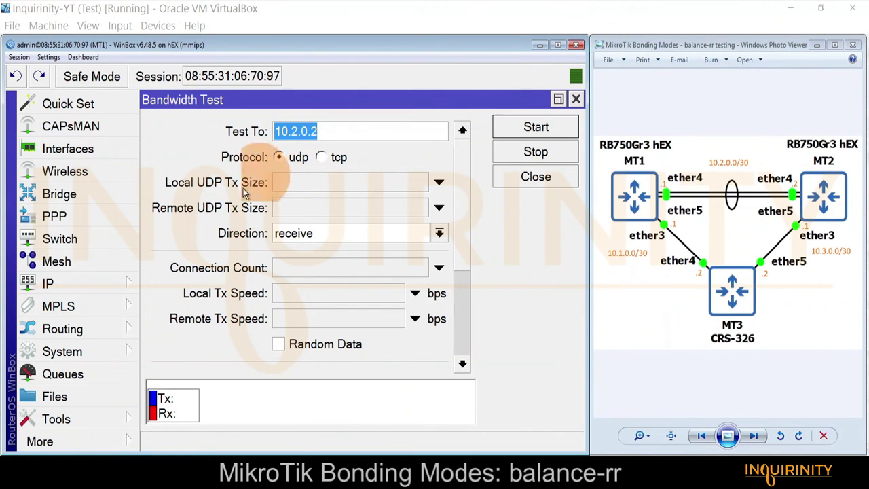
pyautogui.moveTo(465, 194); pyautogui.dragTo(483, 346)
pyautogui.click(465, 145)
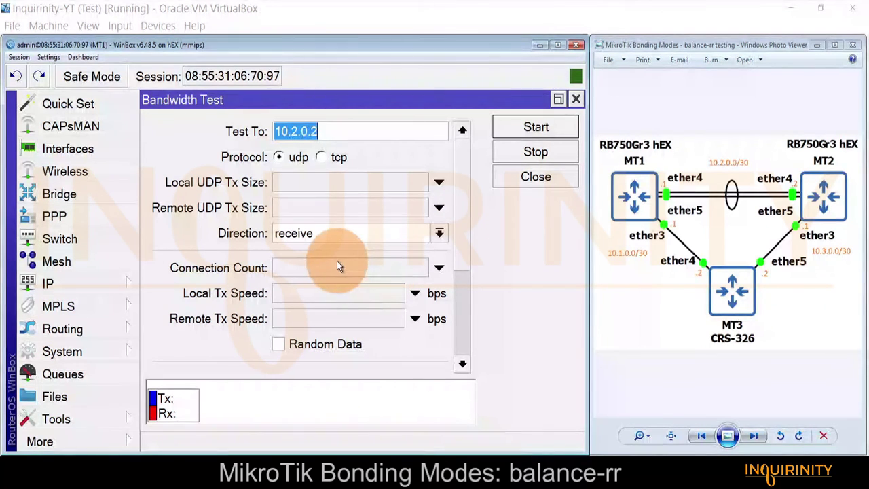
# - Start the UDP bandwidth test to 10.2.0.2
pyautogui.click(534, 132)
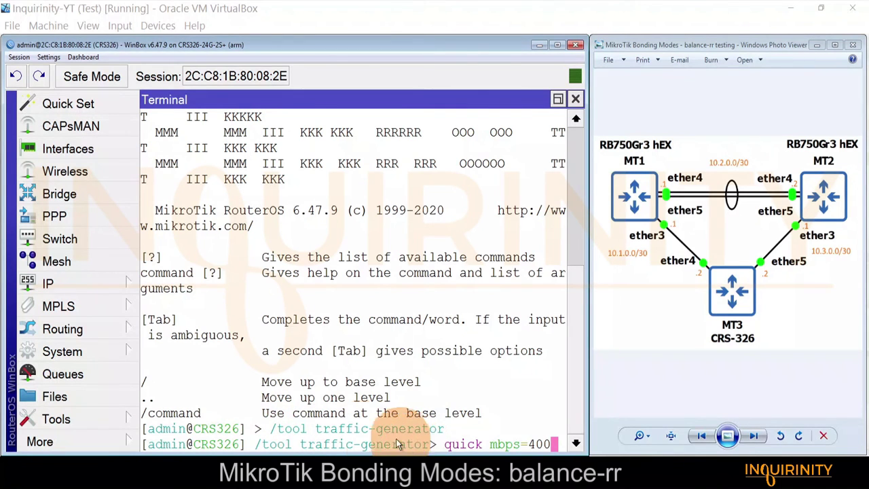
# - Check the Tools menu for Traffic Generator and close it without choosing anything
pyautogui.click(78, 420)
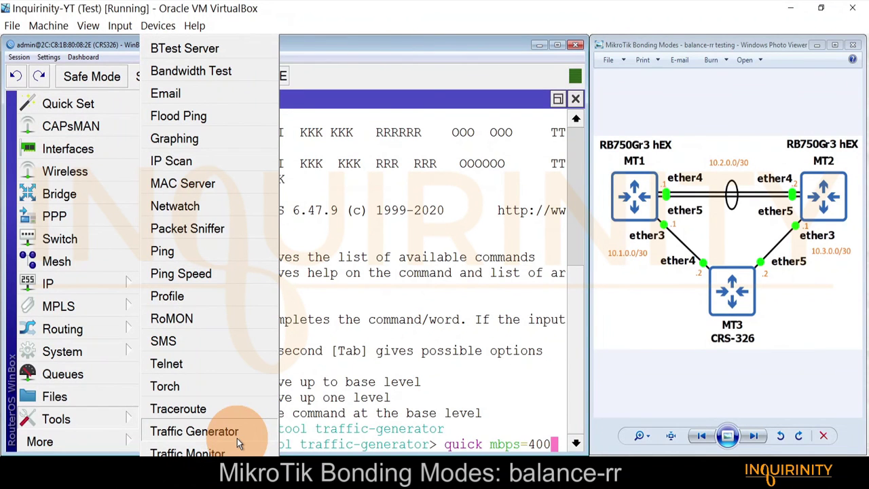
pyautogui.click(428, 349)
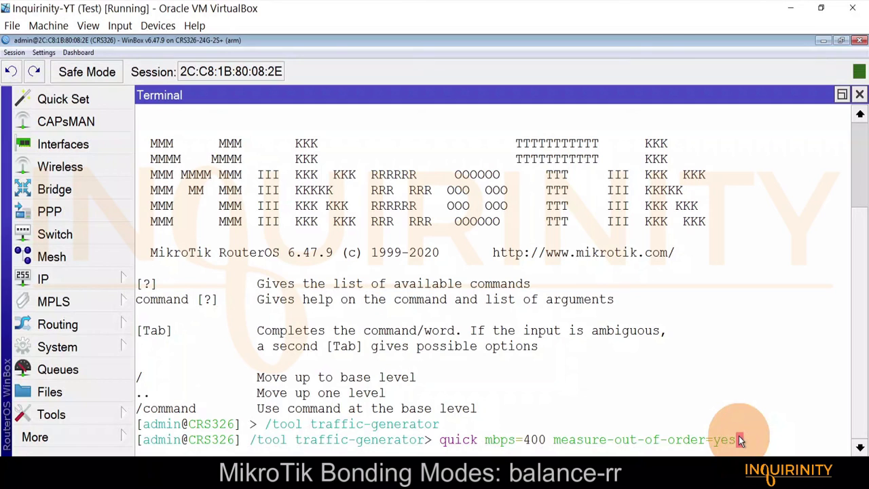
# - Run the 400 Mbps quick traffic generator, stop it, and check RX-OOO reads 0
pyautogui.press('Return')
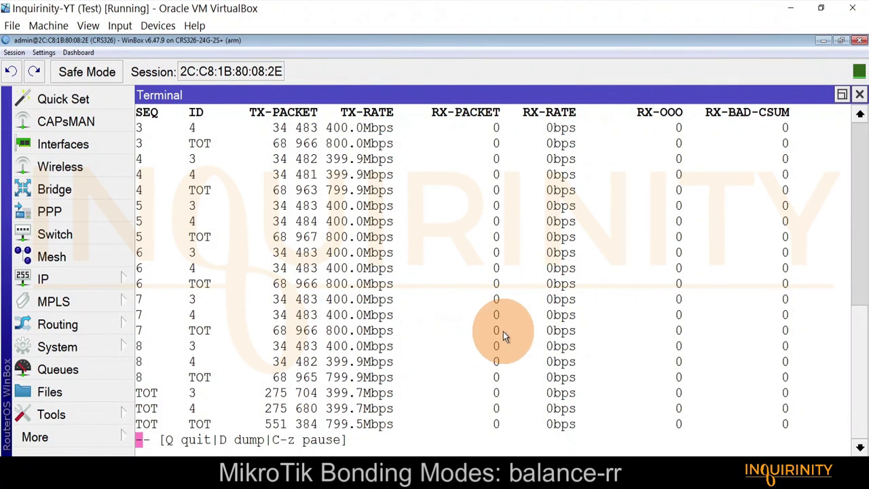
pyautogui.press('q')
pyautogui.scroll(3, 476, 282)
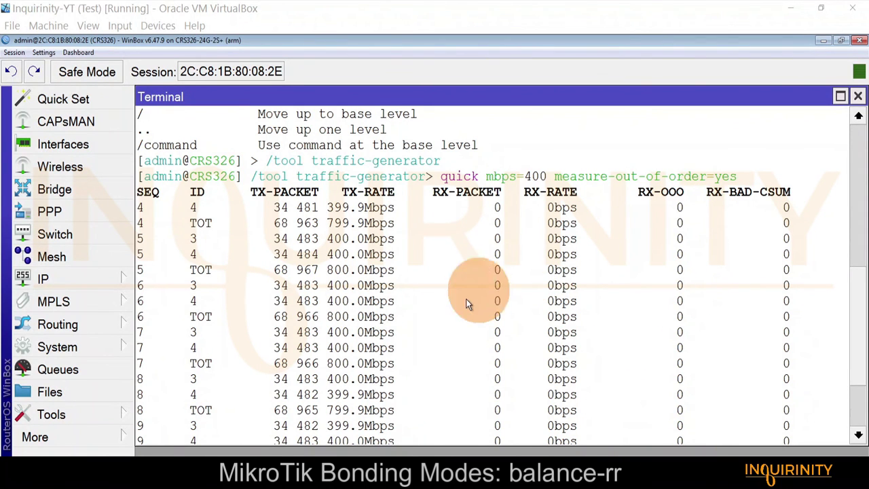
pyautogui.scroll(-15, 468, 291)
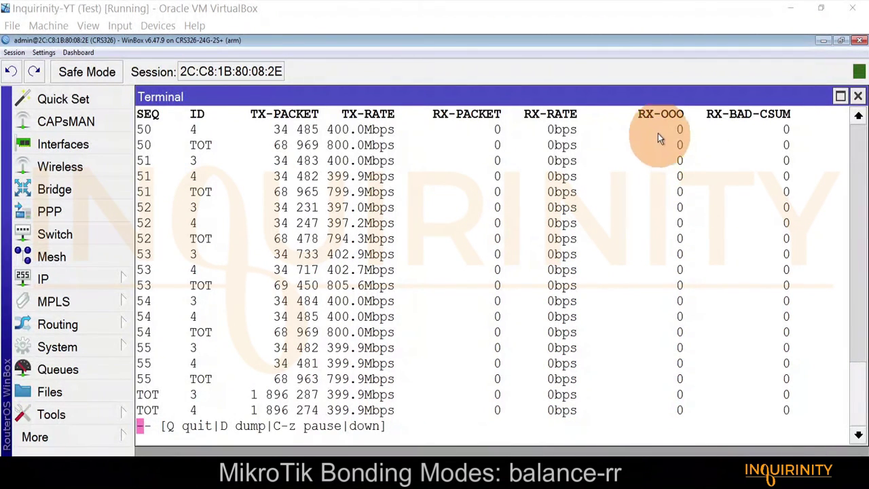